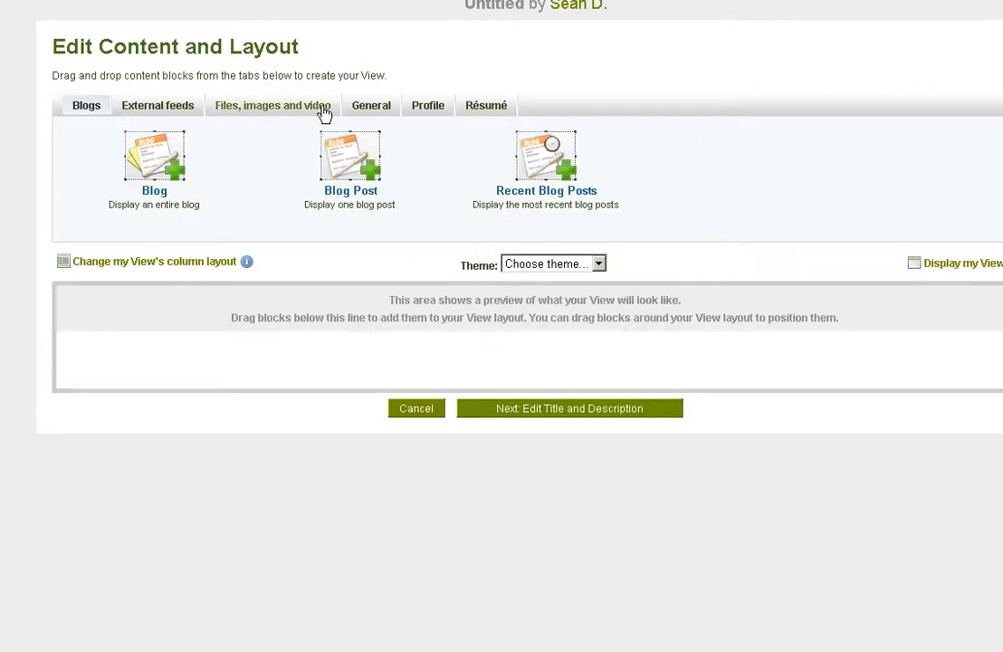
# - Add a Profile Information block to the View's left column, showing the Introduction field and the email address
pyautogui.click(431, 110)
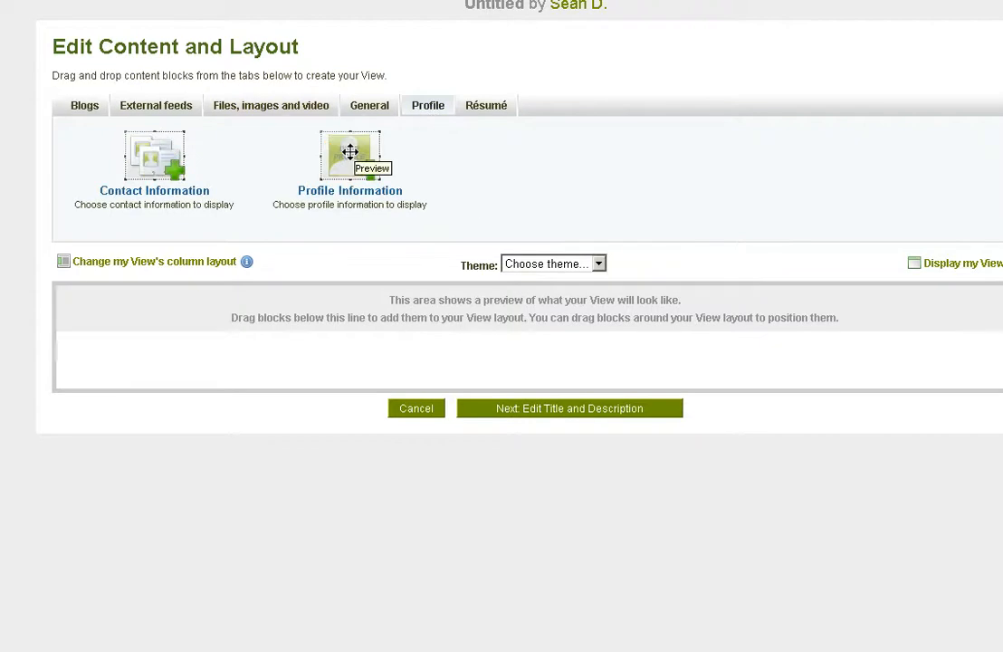
pyautogui.moveTo(349, 152); pyautogui.dragTo(194, 371)
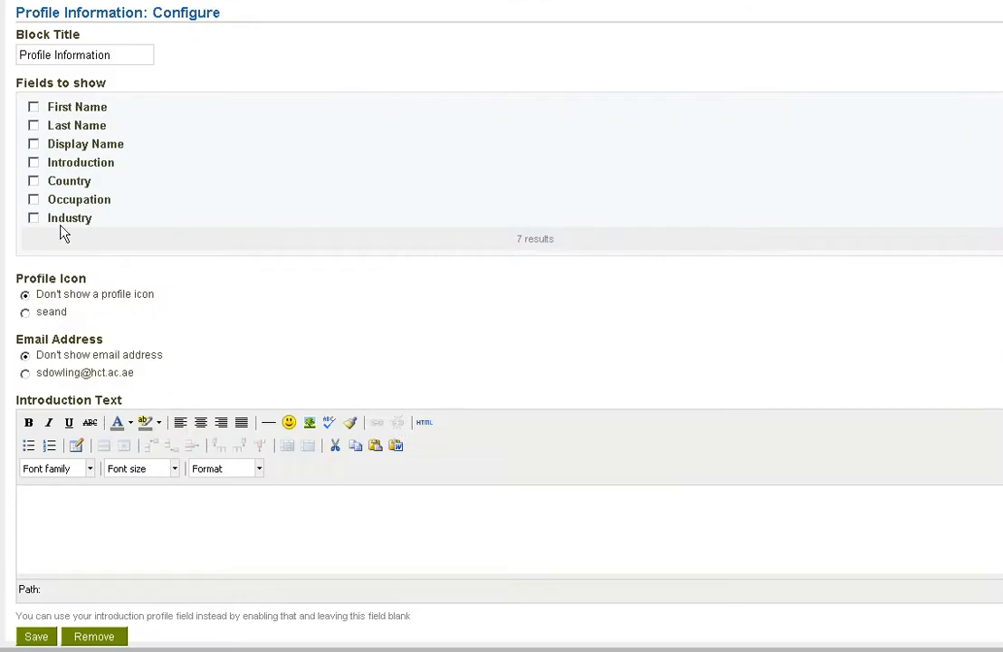
pyautogui.click(33, 163)
pyautogui.click(25, 373)
pyautogui.click(38, 637)
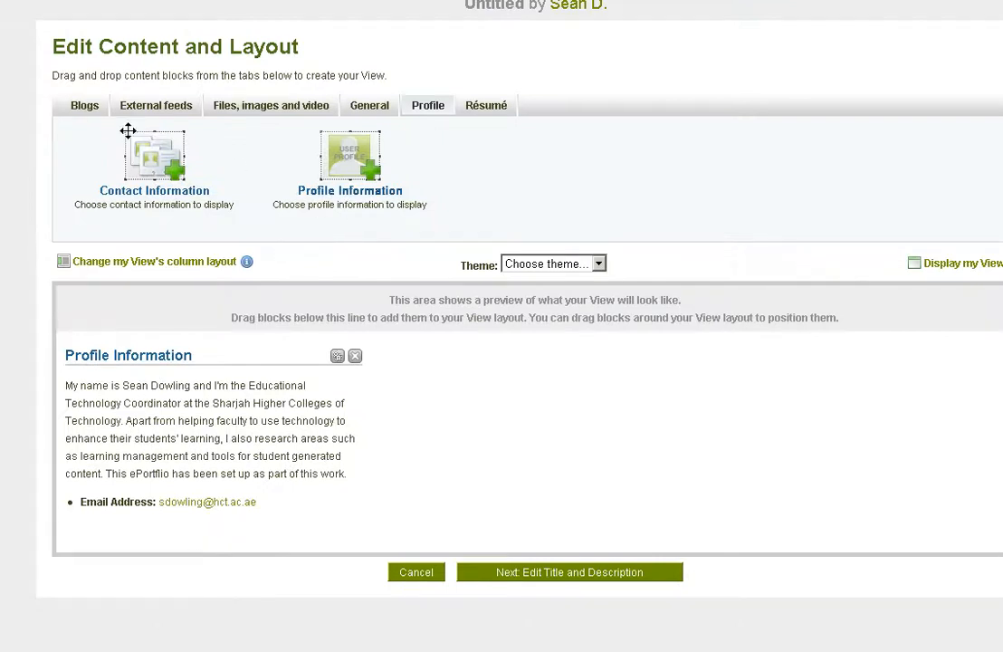
# - Add a Blog block titled "My blog" to the View's middle column, displaying the owner's existing blog
pyautogui.click(87, 107)
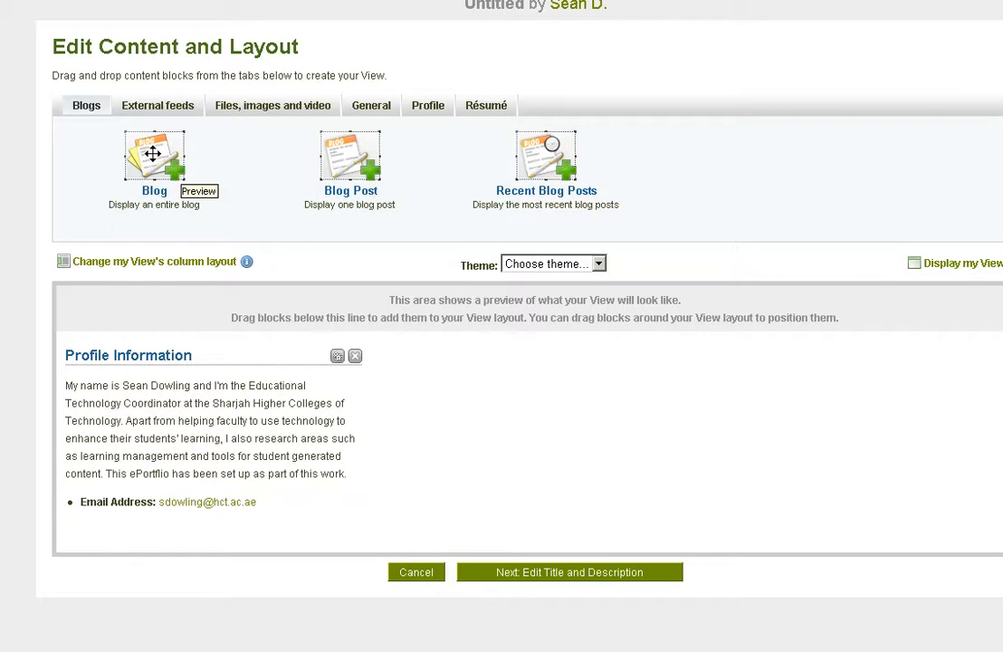
pyautogui.moveTo(152, 153); pyautogui.dragTo(475, 381)
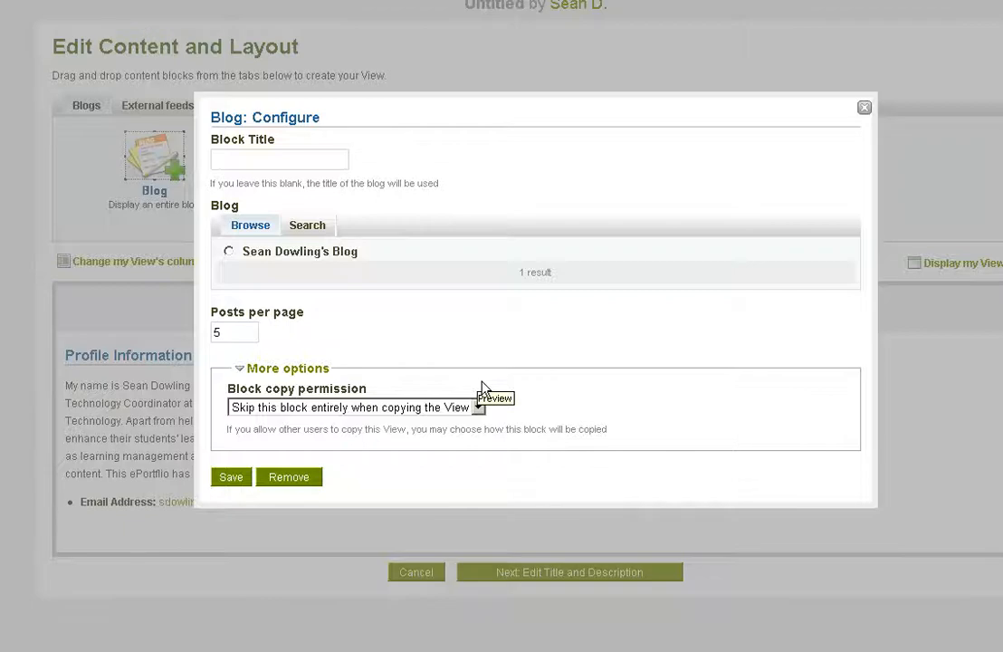
pyautogui.click(259, 164)
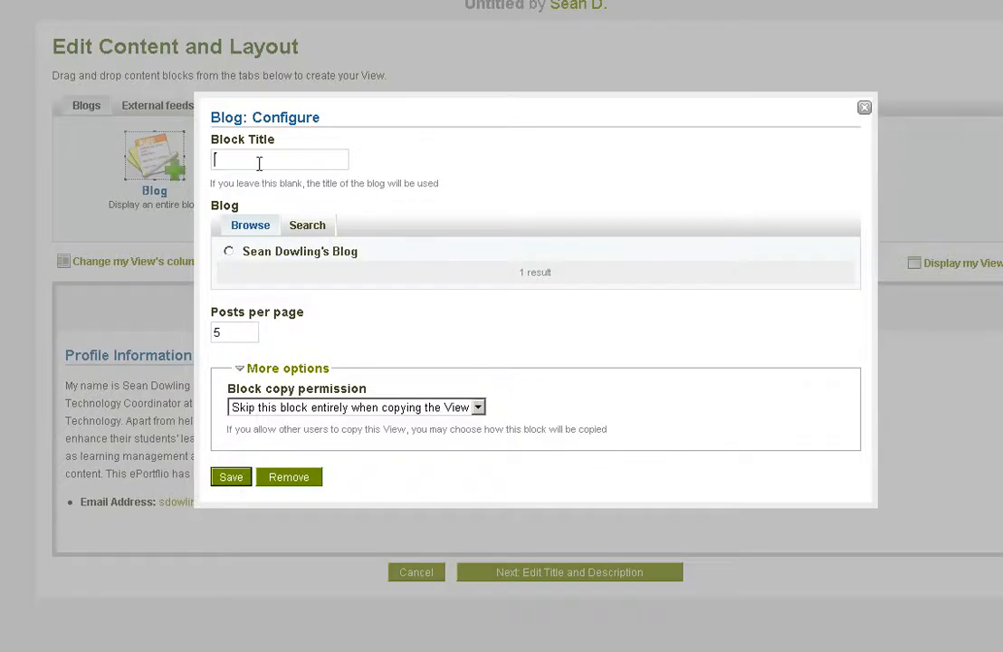
pyautogui.write('My ')
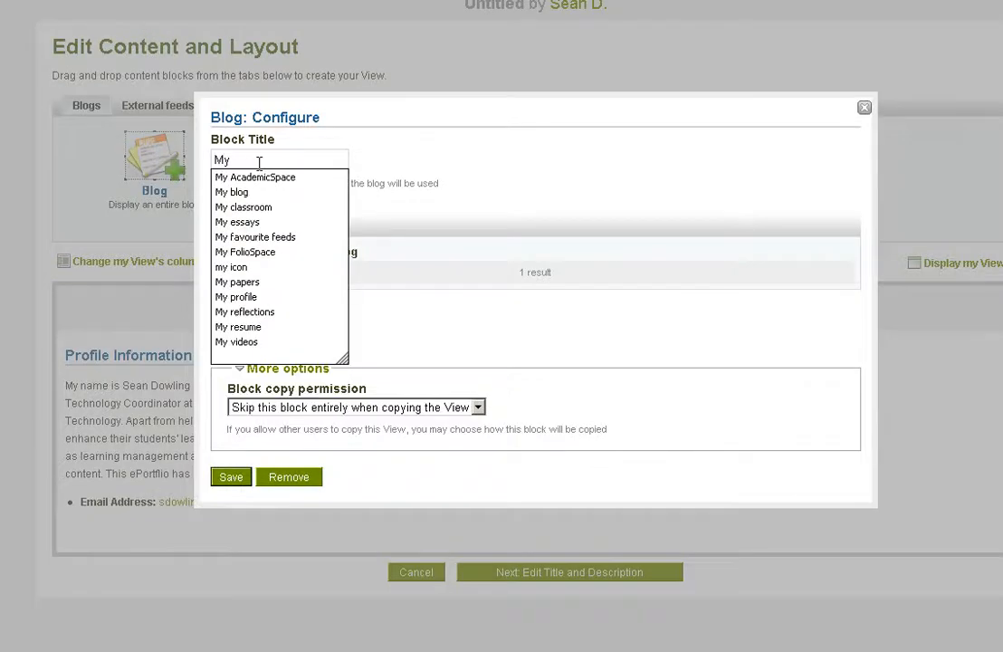
pyautogui.write('blog')
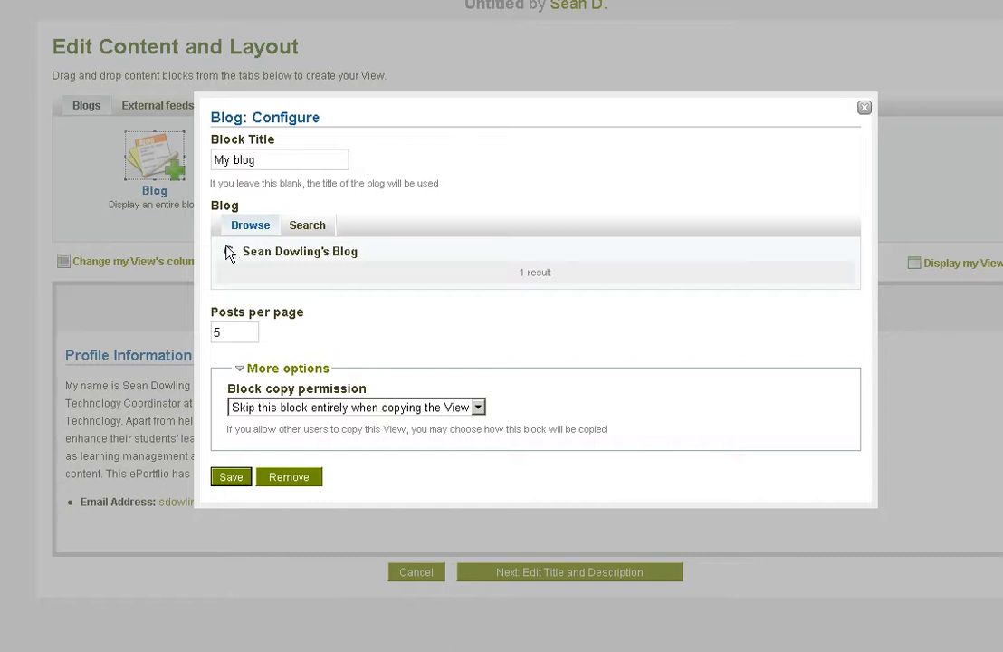
pyautogui.click(229, 253)
pyautogui.click(233, 485)
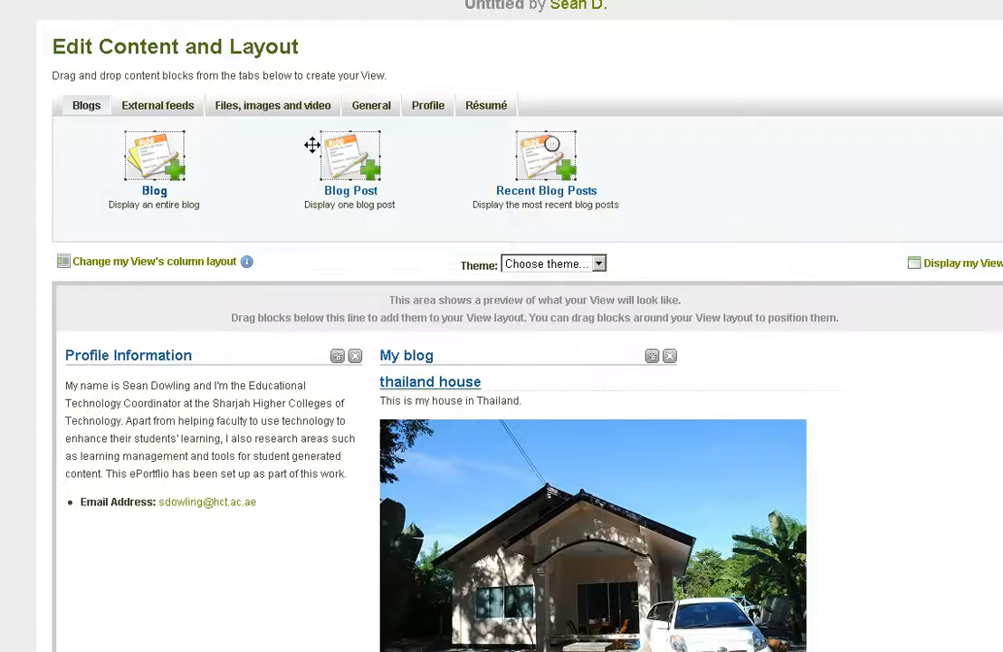
# - Add a File(s) to Download block below Profile Information and title it "My essays"
pyautogui.click(275, 108)
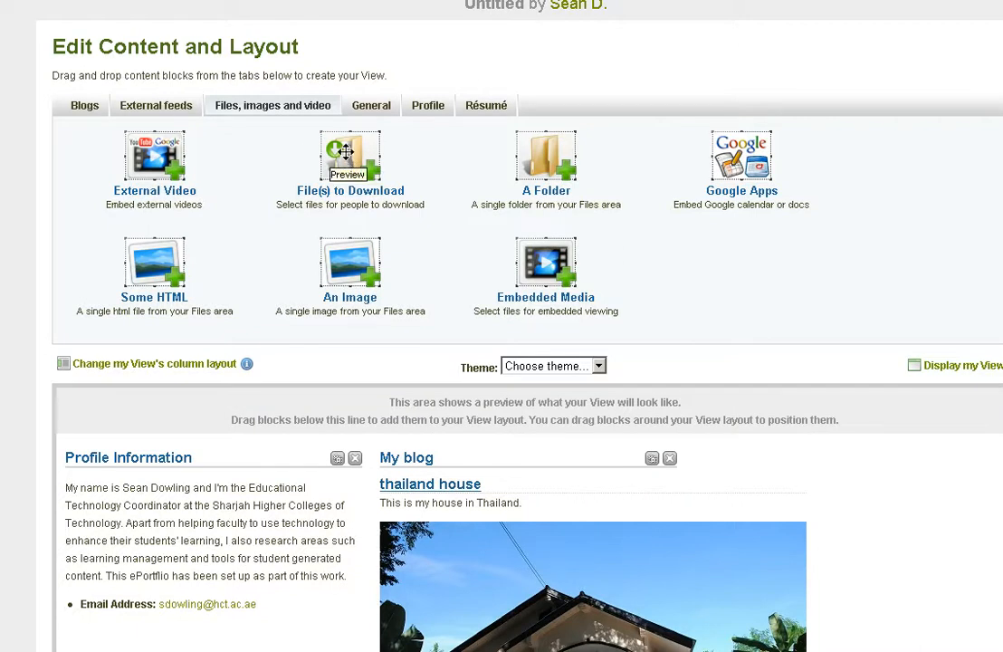
pyautogui.moveTo(346, 152); pyautogui.dragTo(158, 641)
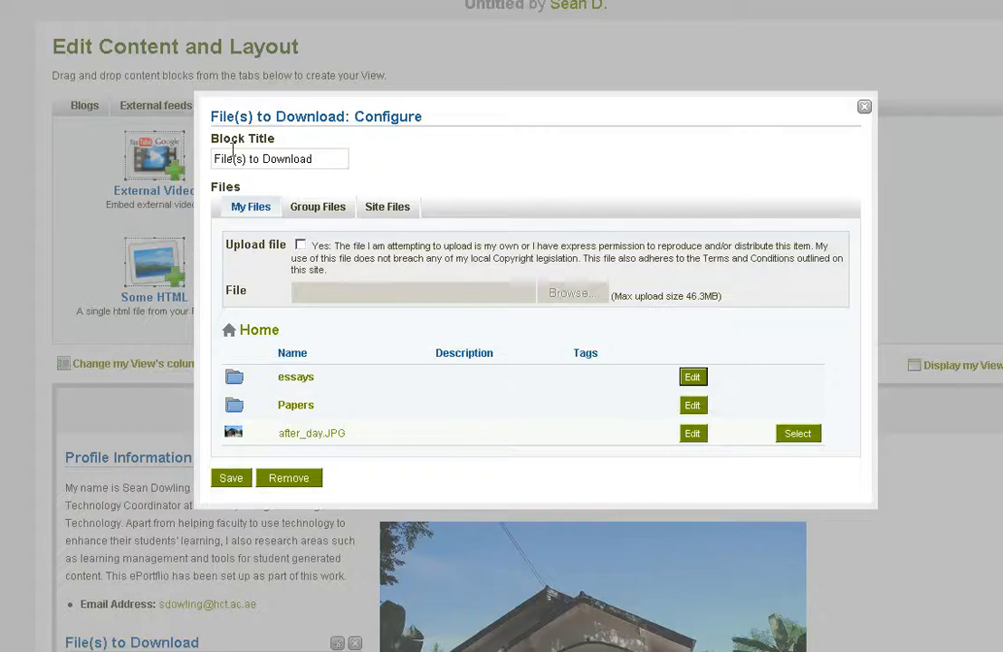
pyautogui.moveTo(308, 161); pyautogui.dragTo(215, 159)
pyautogui.write('M')
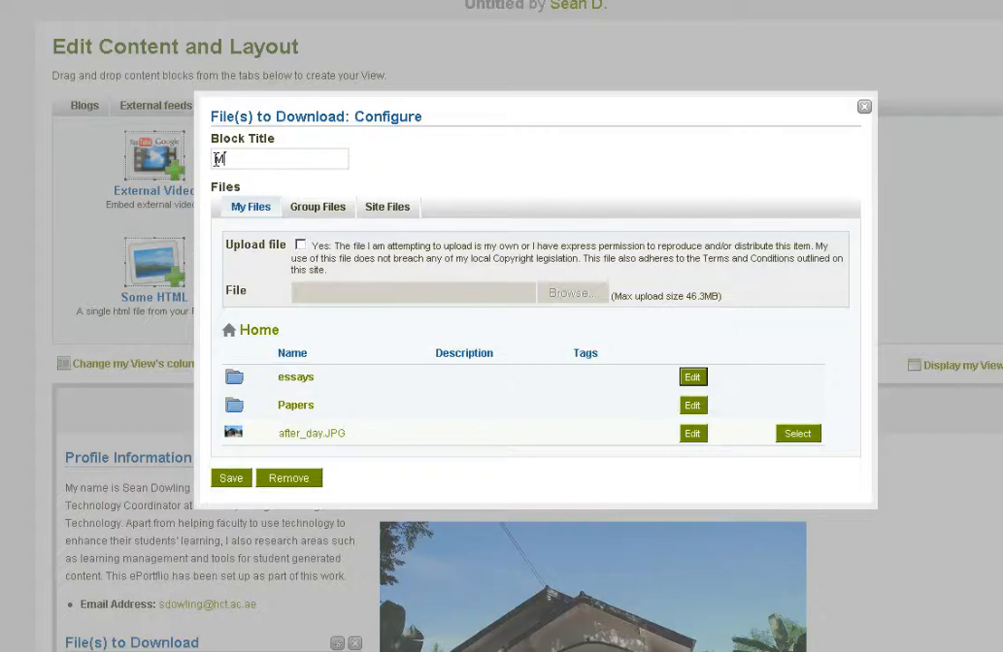
pyautogui.write('y essa')
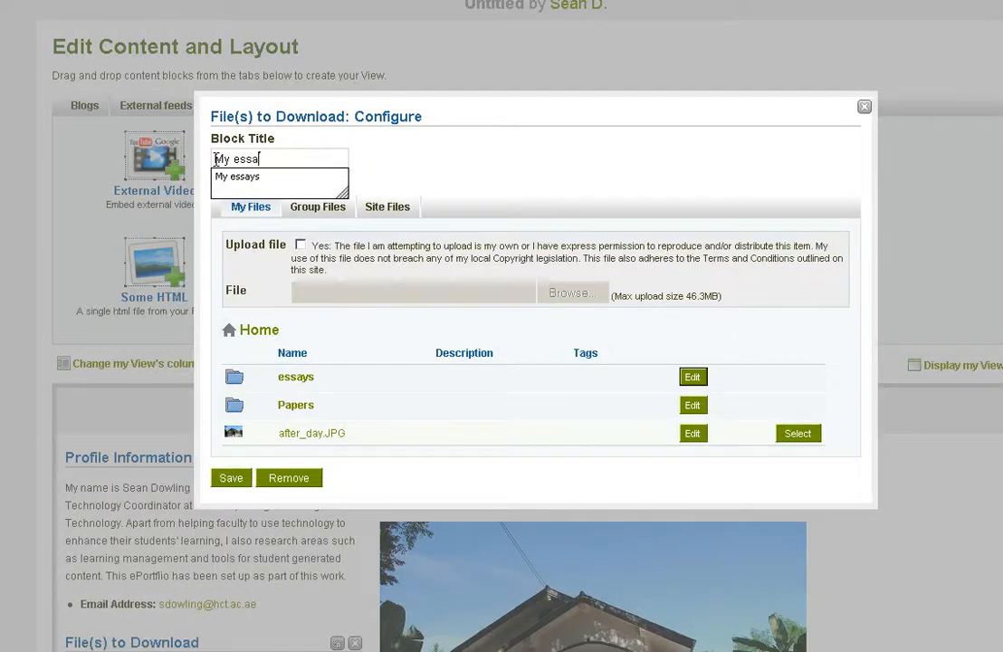
pyautogui.write('ys')
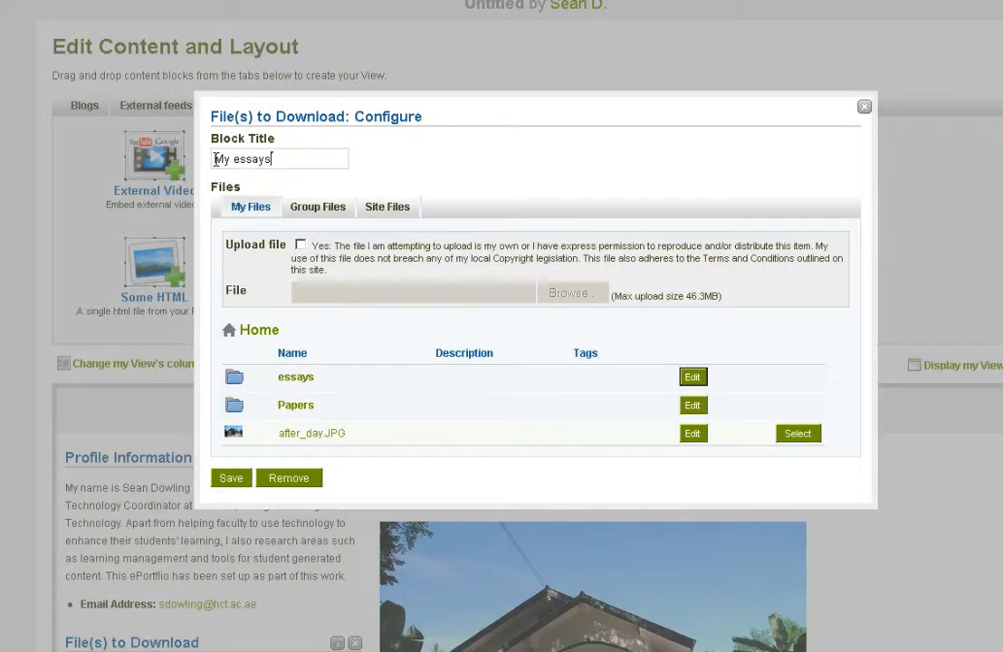
# - Include essay1.docx and essay2.pdf from the essays folder in the My essays block and save it
pyautogui.click(294, 378)
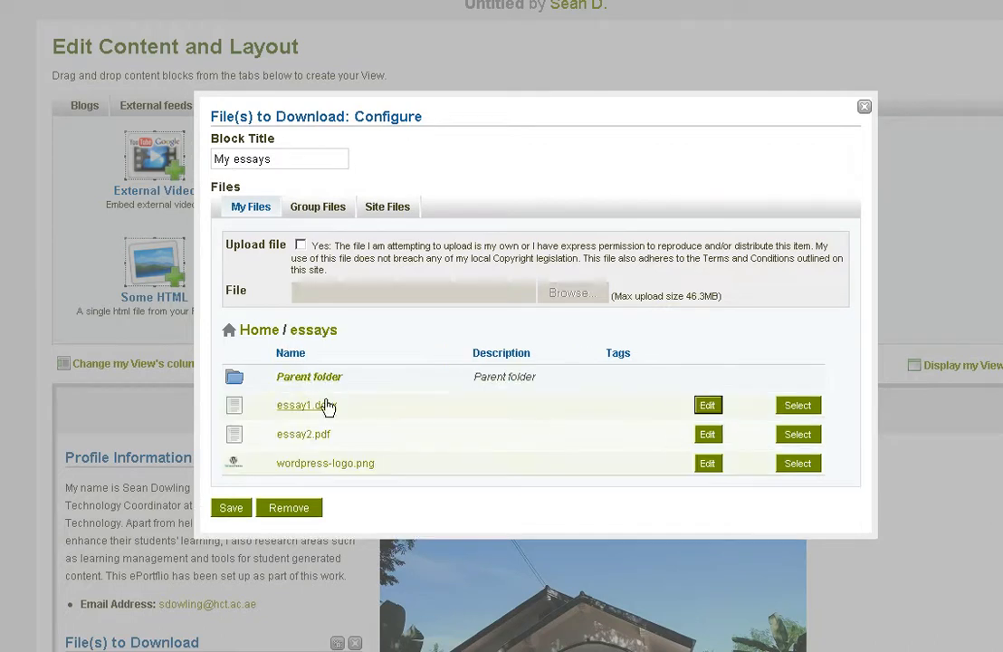
pyautogui.click(790, 413)
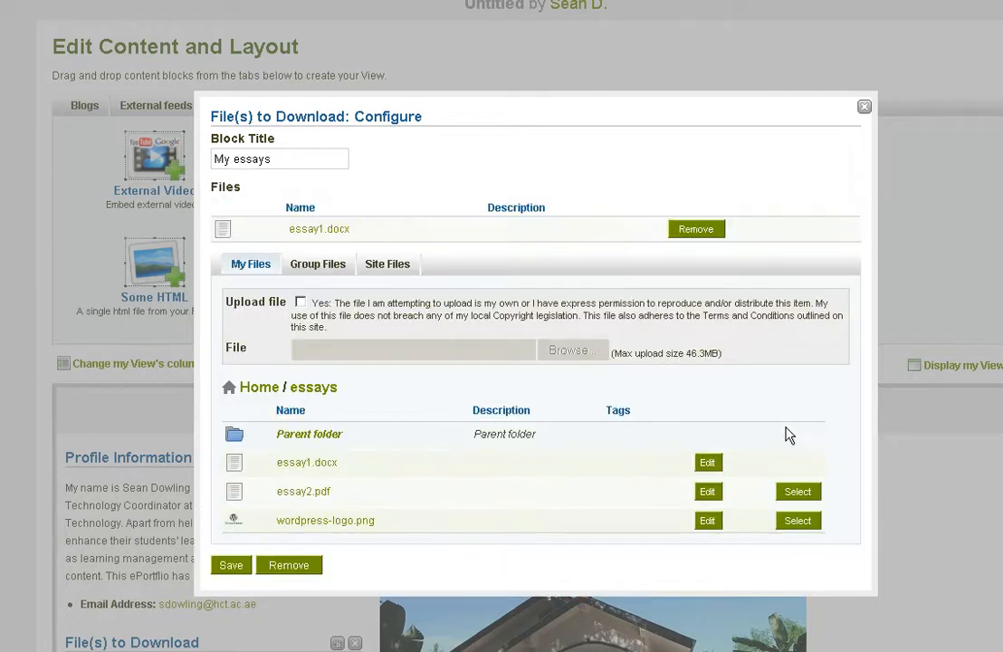
pyautogui.click(797, 491)
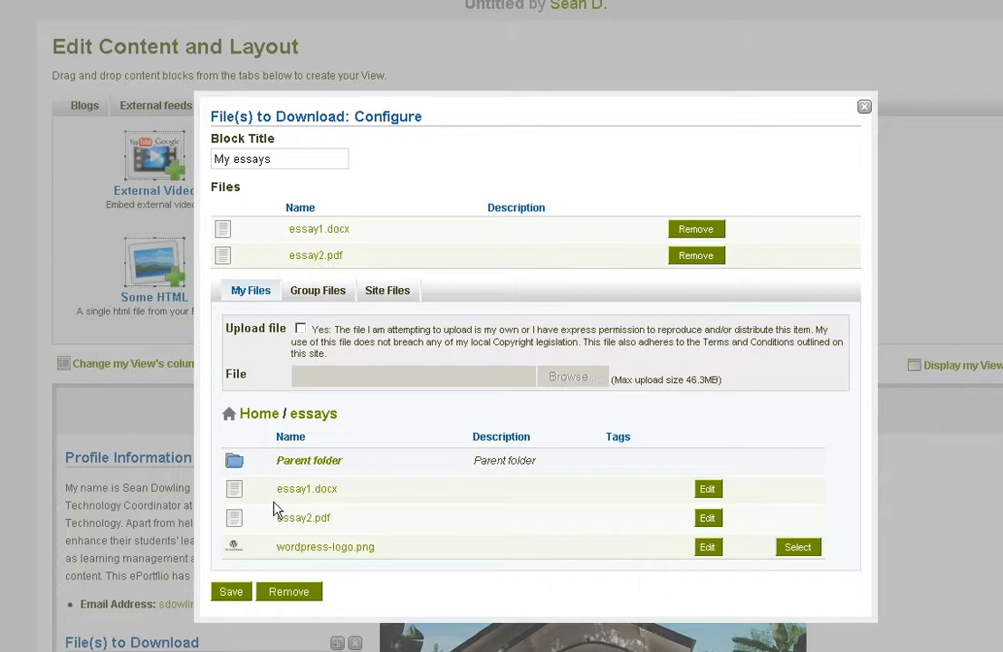
pyautogui.click(231, 594)
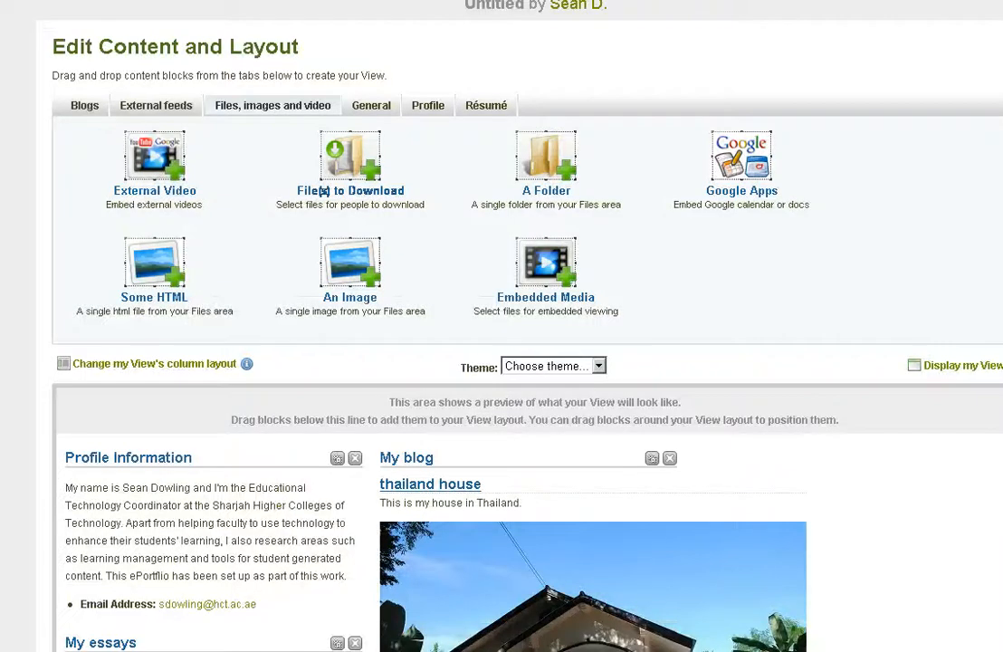
pyautogui.scroll(-5, 323, 191)
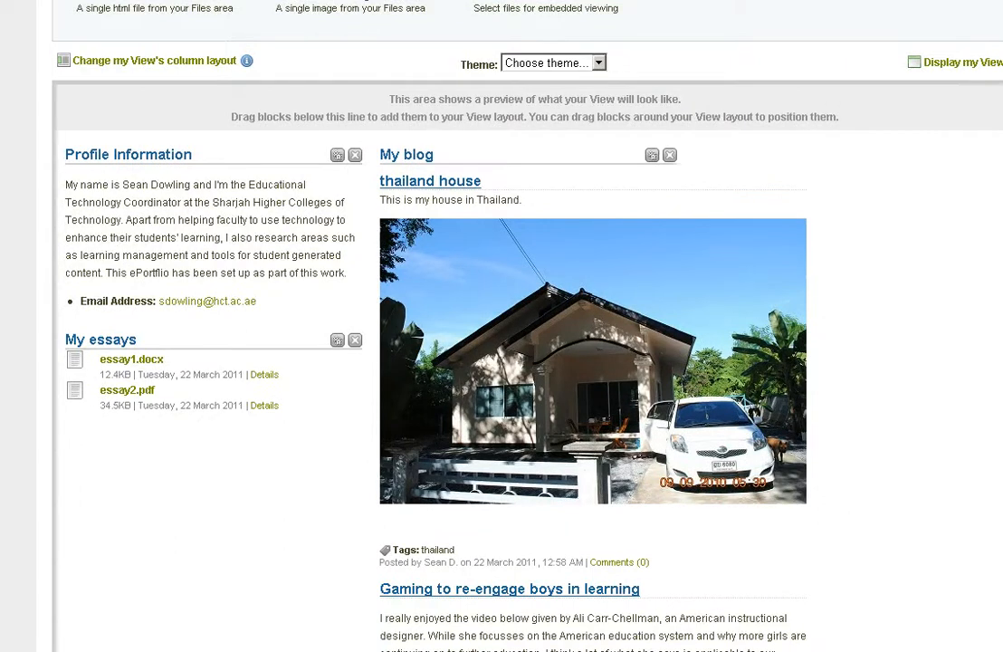
# - Add an External Feed block below My essays and title it "Ed Tech News"
pyautogui.scroll(1, 95, 416)
pyautogui.scroll(3, 324, 117)
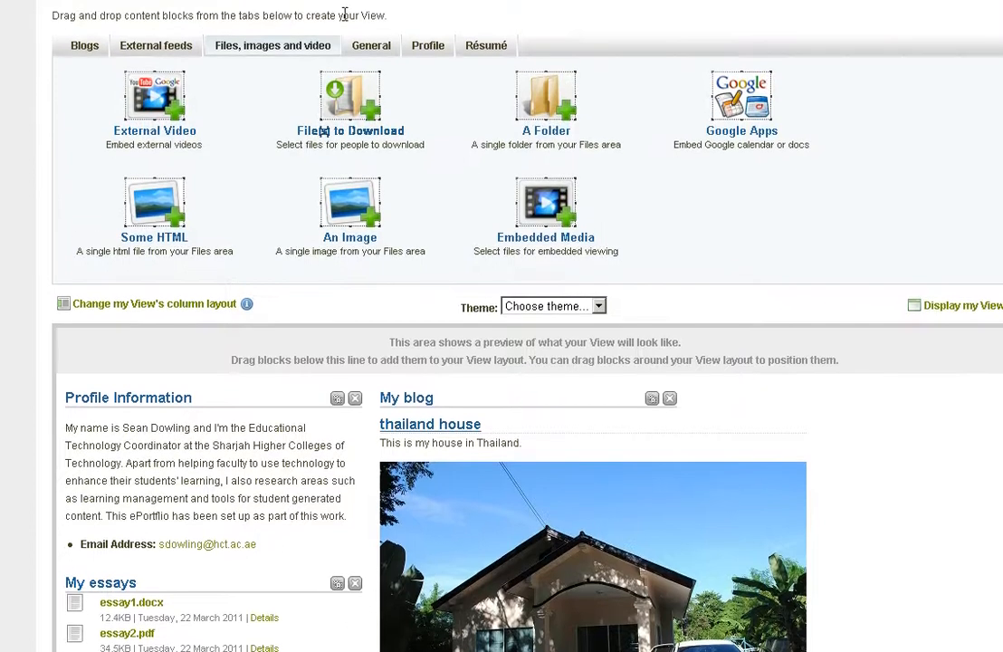
pyautogui.click(152, 52)
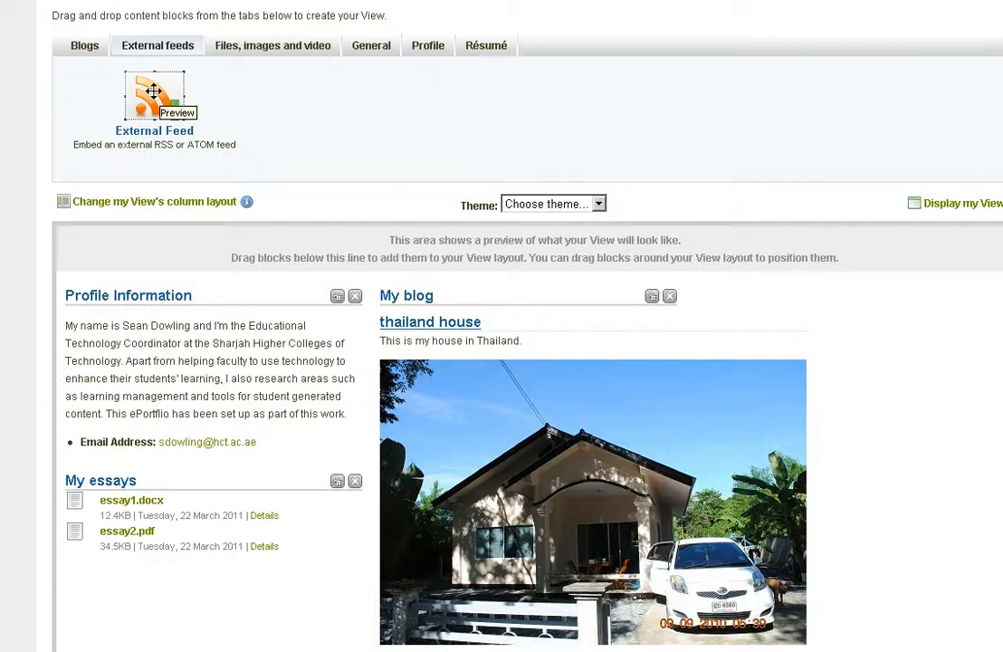
pyautogui.moveTo(154, 91); pyautogui.dragTo(119, 588)
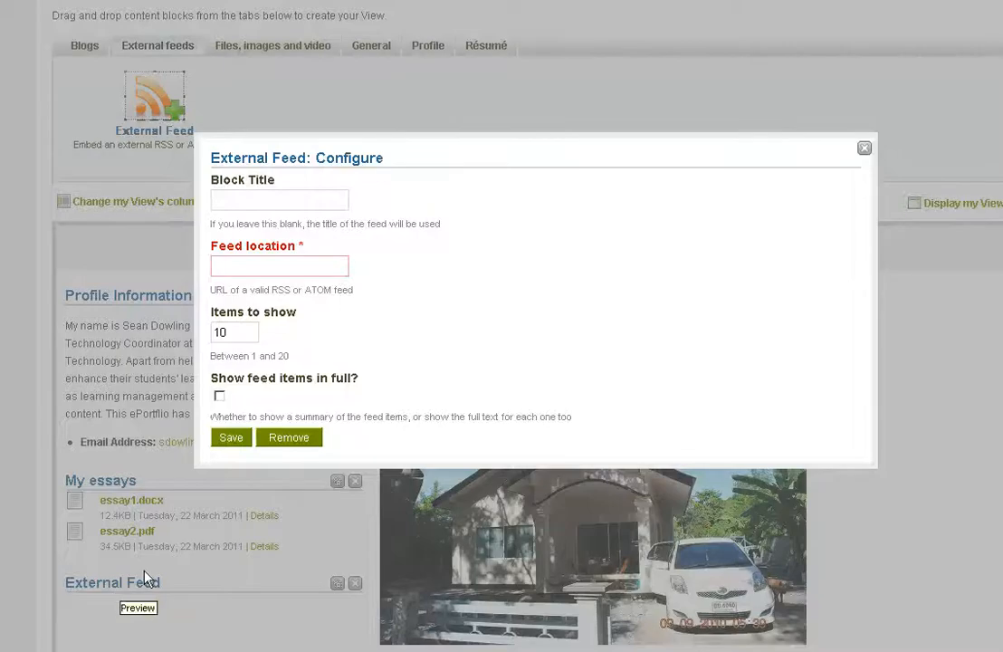
pyautogui.click(263, 199)
pyautogui.write('Ed ')
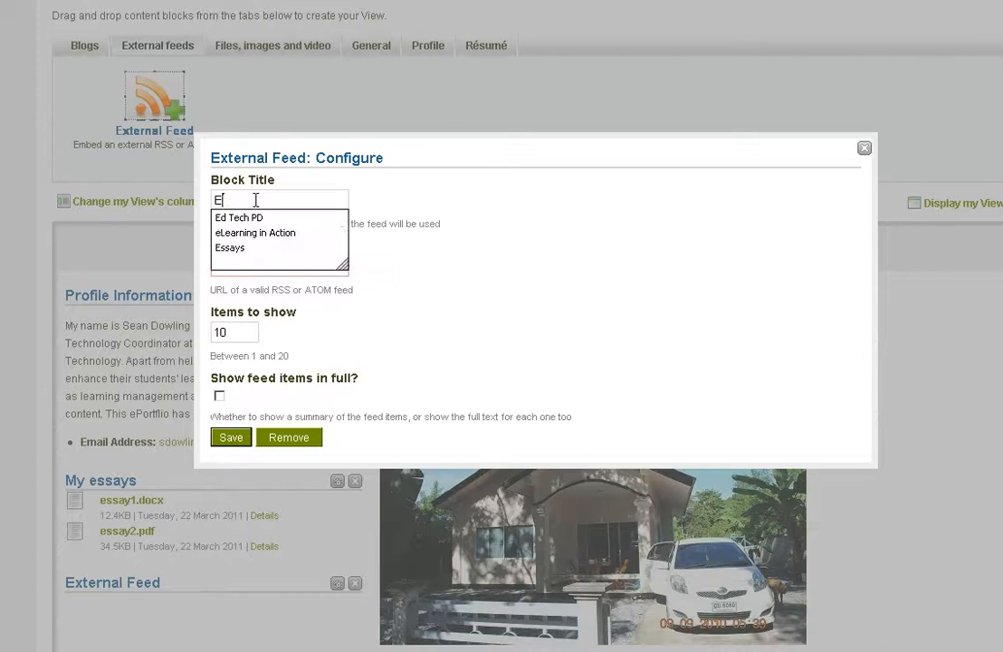
pyautogui.write('Tech News')
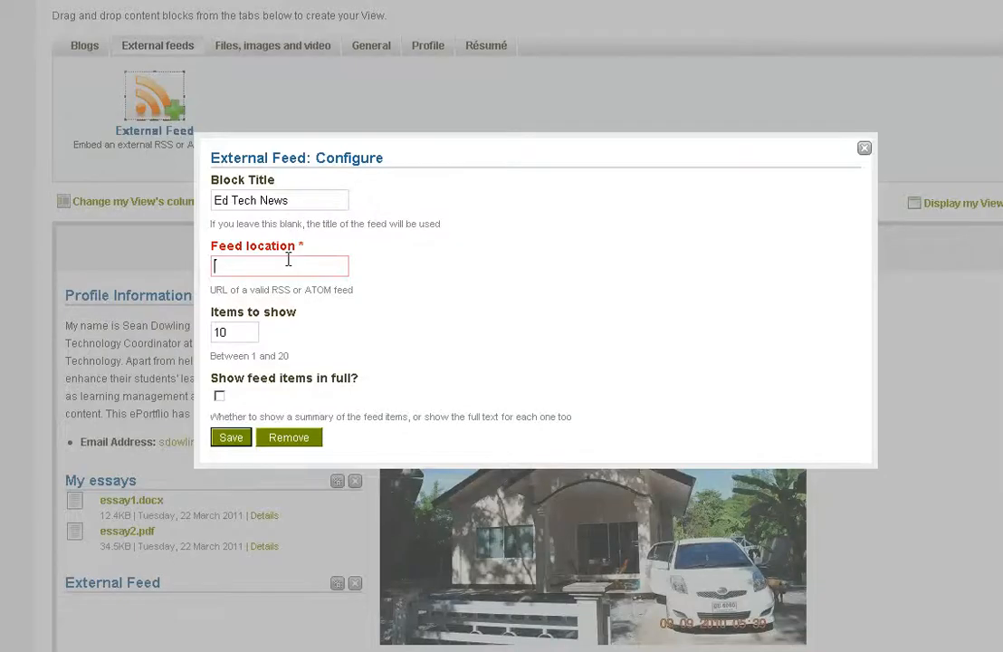
# - Paste the wpress feed URL ending in ?feed=rss2 as the Ed Tech News feed location and save the block
pyautogui.hotkey('ctrl', 'v')
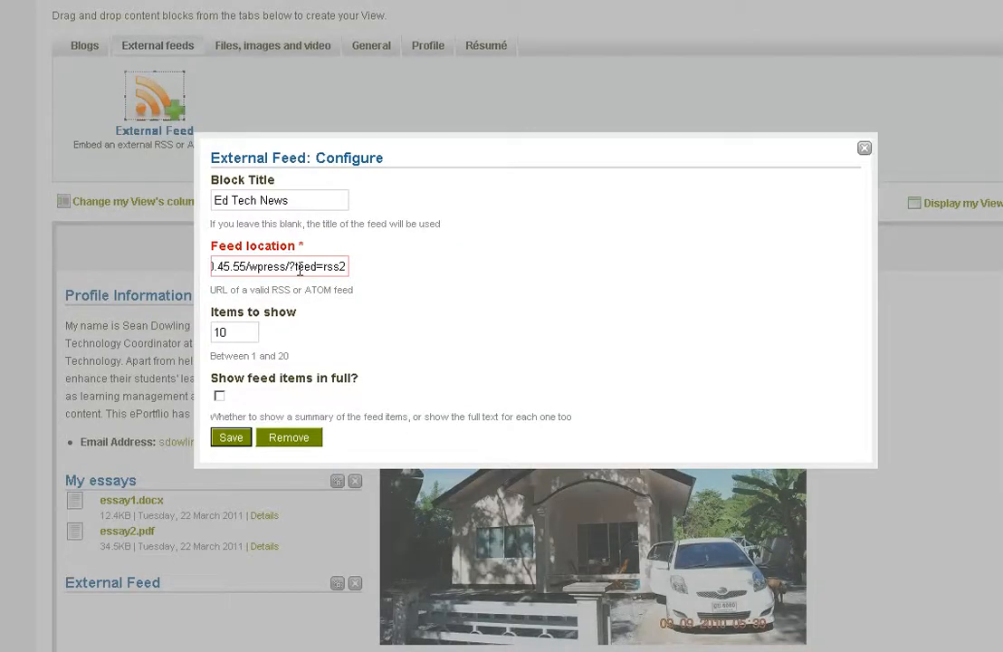
pyautogui.moveTo(297, 268); pyautogui.dragTo(345, 270)
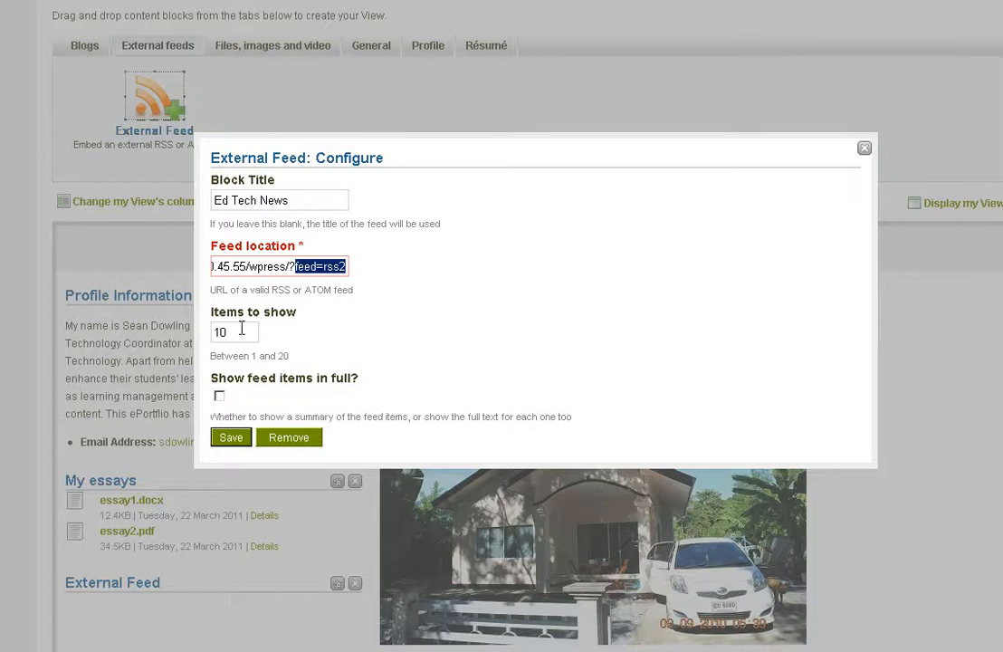
pyautogui.click(232, 440)
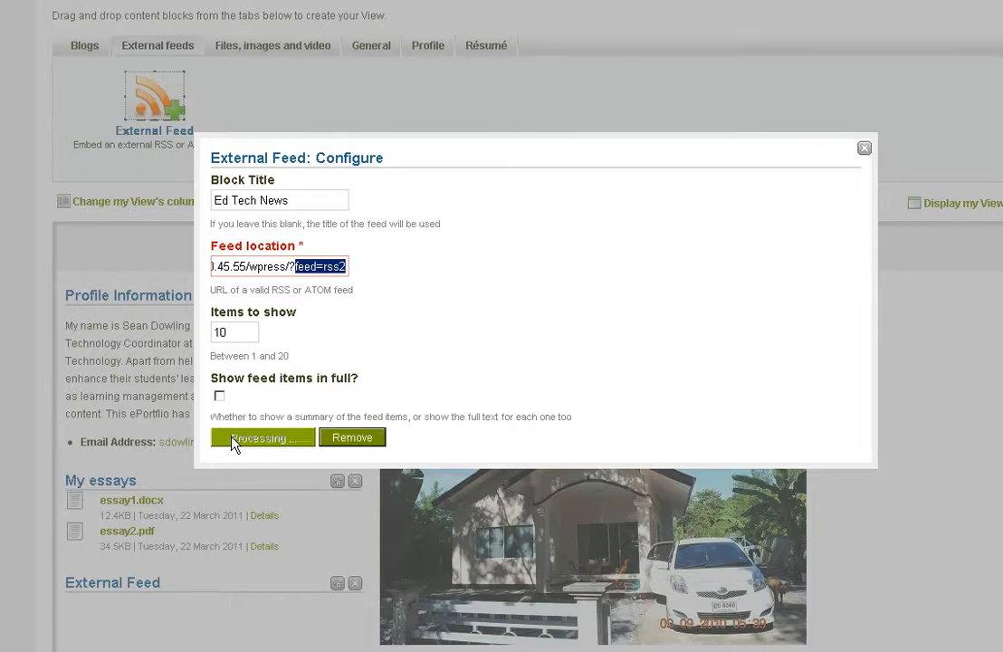
pyautogui.scroll(-3, 257, 430)
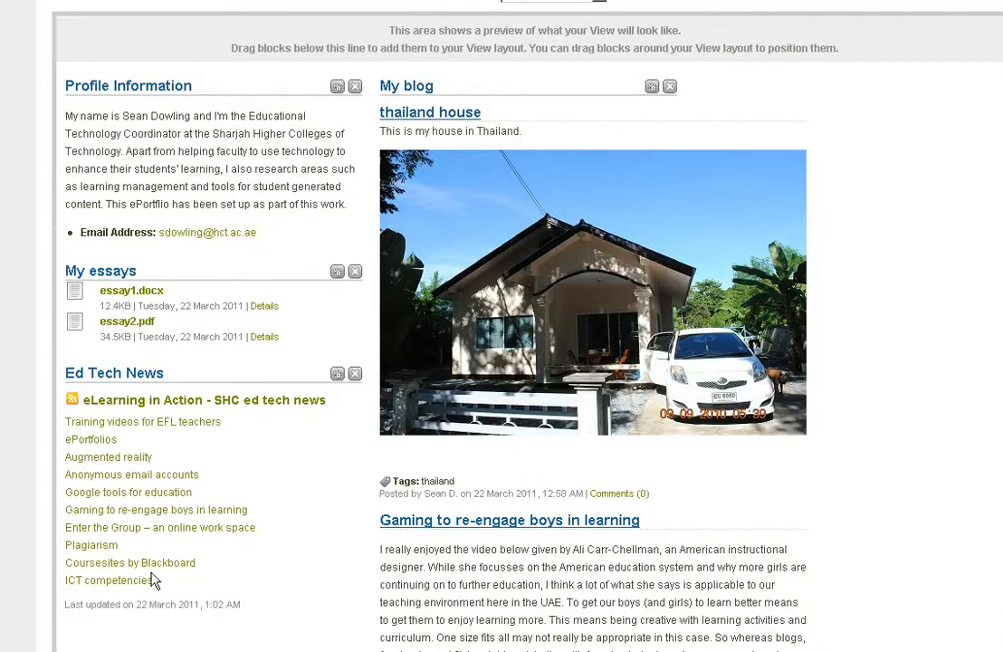
# - Add an External Video block to the empty third column beside My blog
pyautogui.scroll(2, 262, 477)
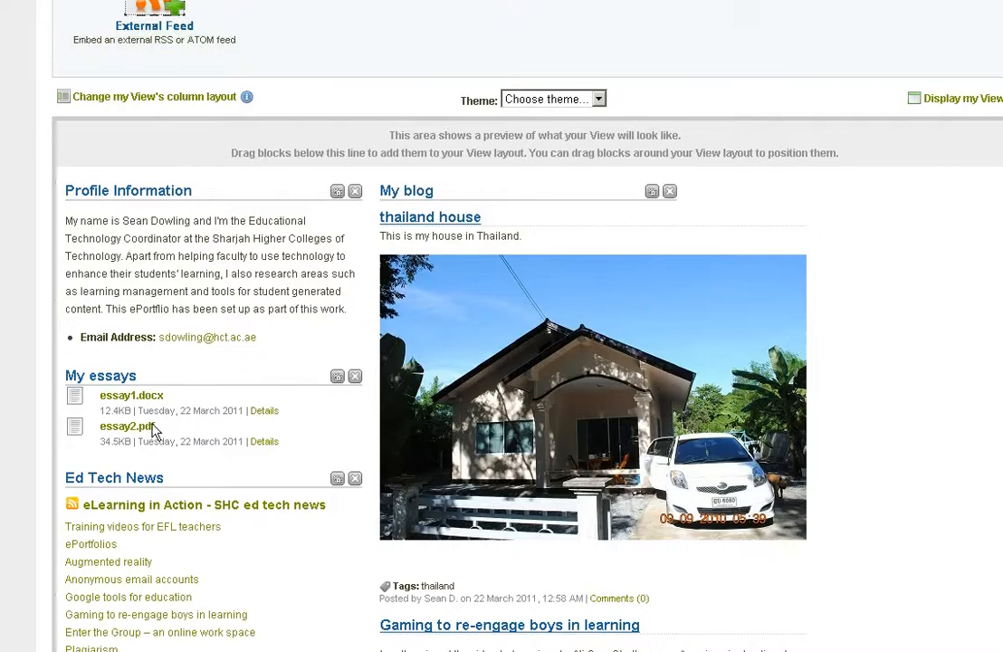
pyautogui.scroll(2, 420, 279)
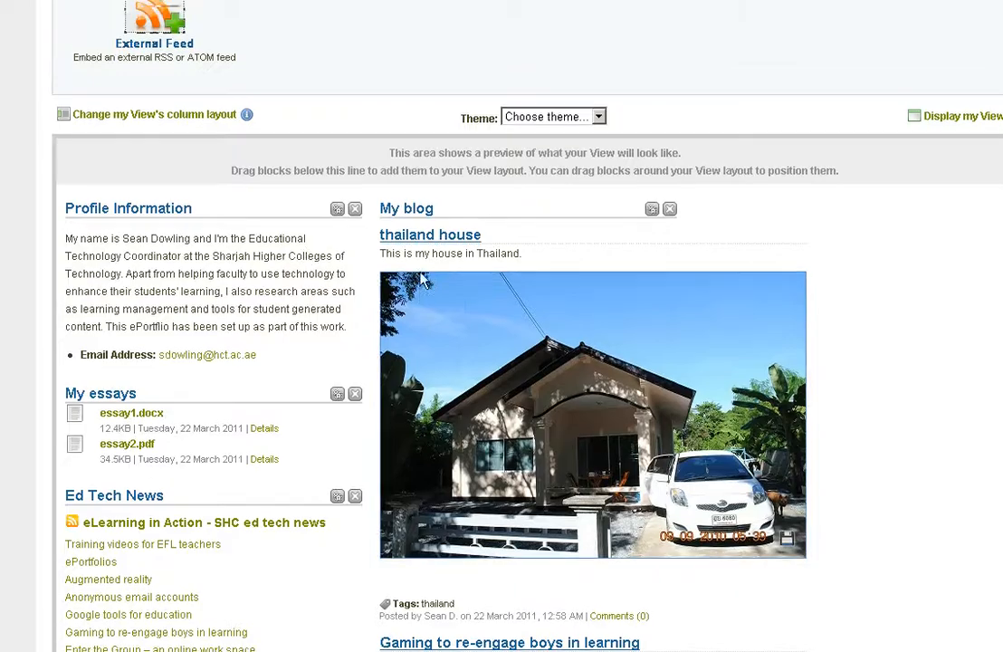
pyautogui.scroll(1, 419, 279)
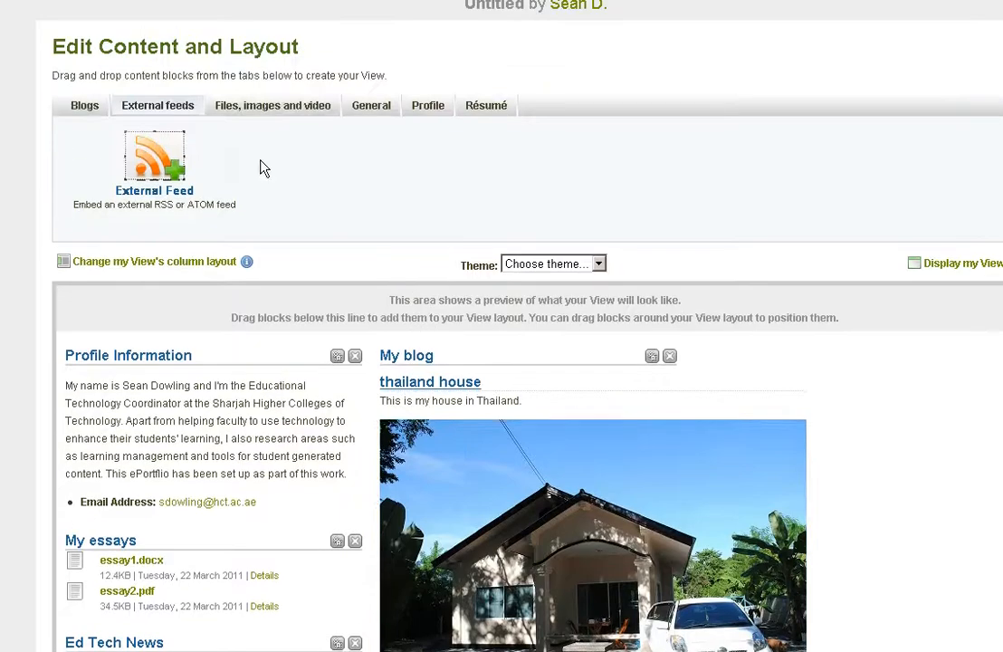
pyautogui.click(280, 110)
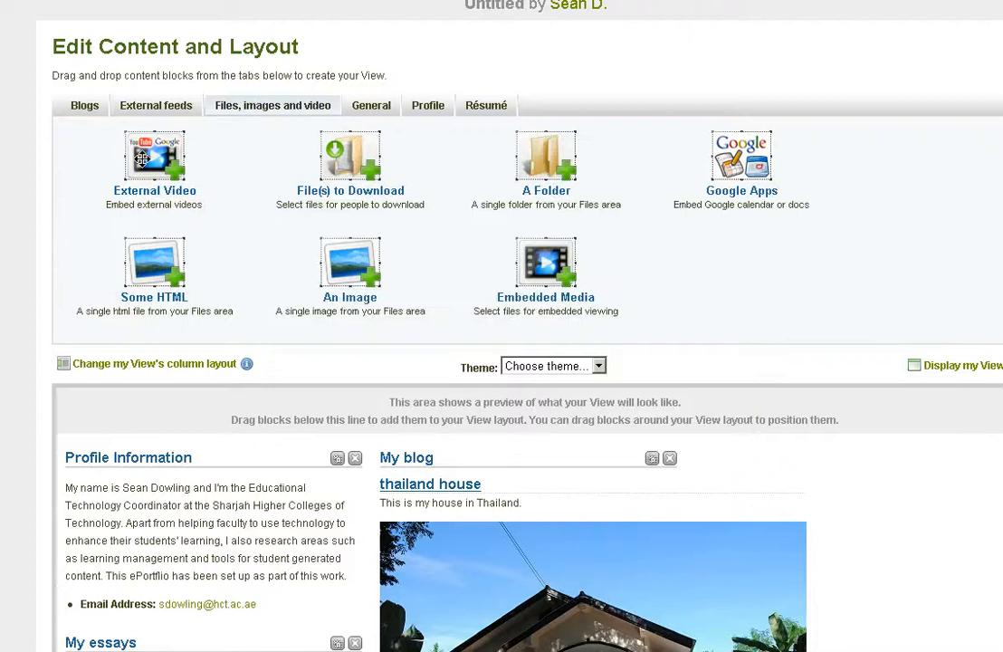
pyautogui.moveTo(142, 159); pyautogui.dragTo(892, 481)
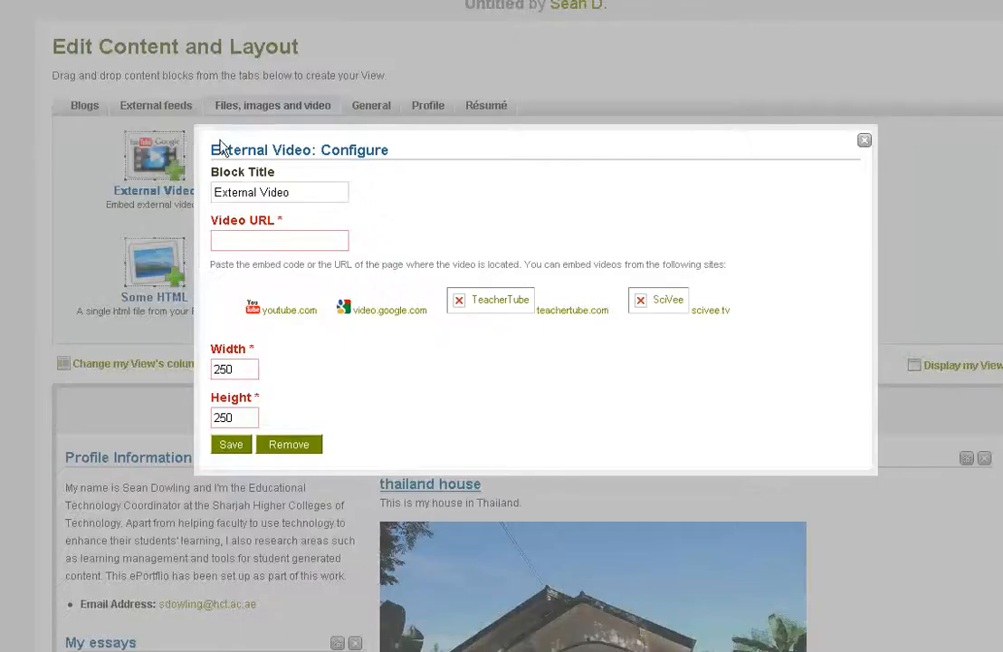
# - Title the external video block "Pepsi", paste the YouTube watch link as its video URL and save the block
pyautogui.tripleClick(294, 193)
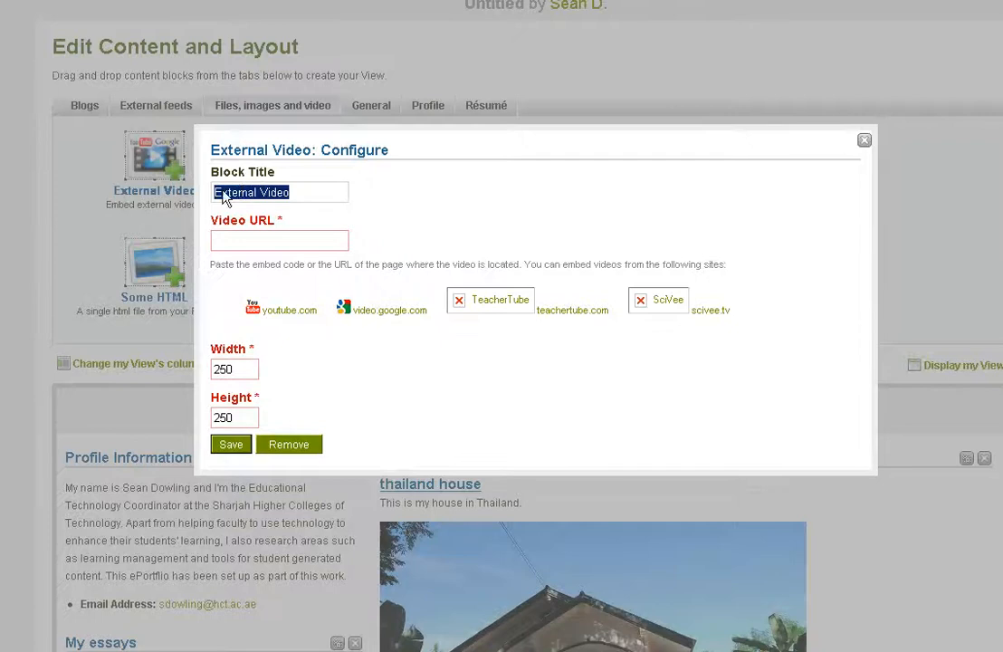
pyautogui.press('BackSpace')
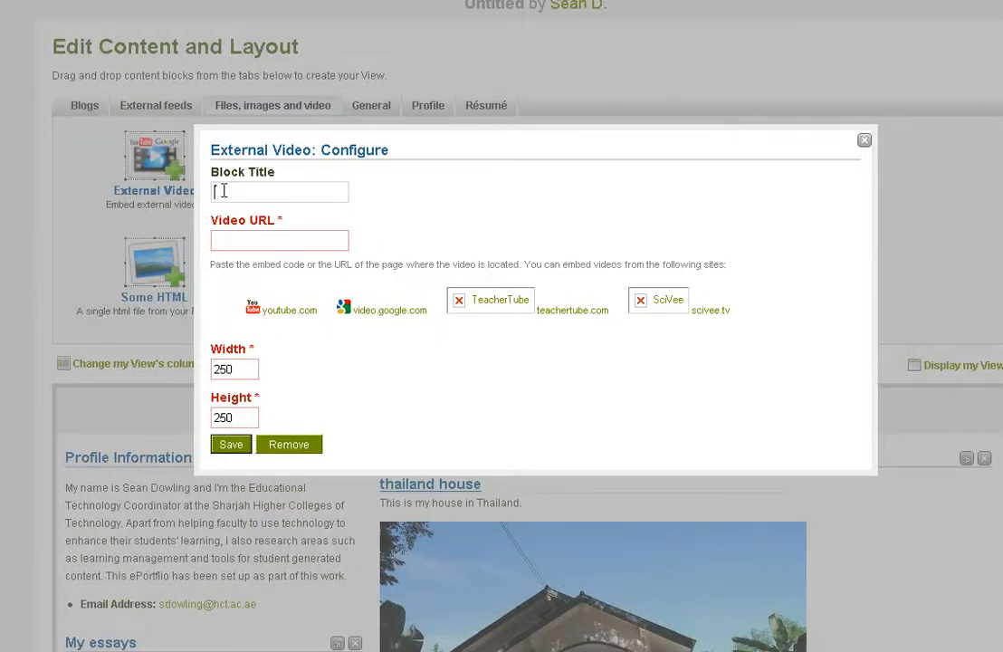
pyautogui.write('Pa')
pyautogui.write('http://www.youtube.com/watch?v=po0jY4WvClc')
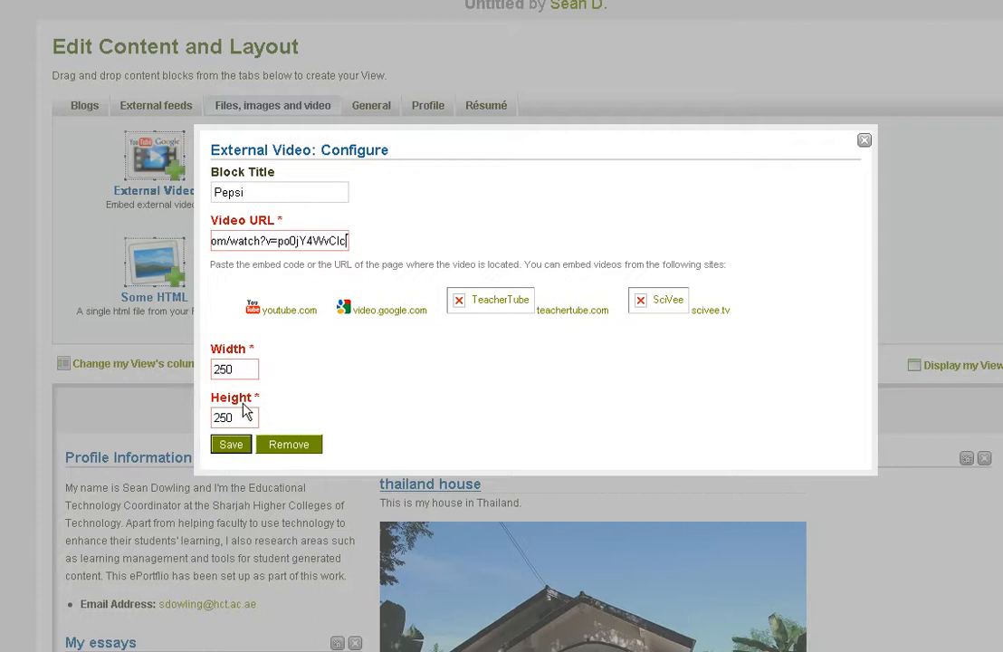
pyautogui.click(231, 446)
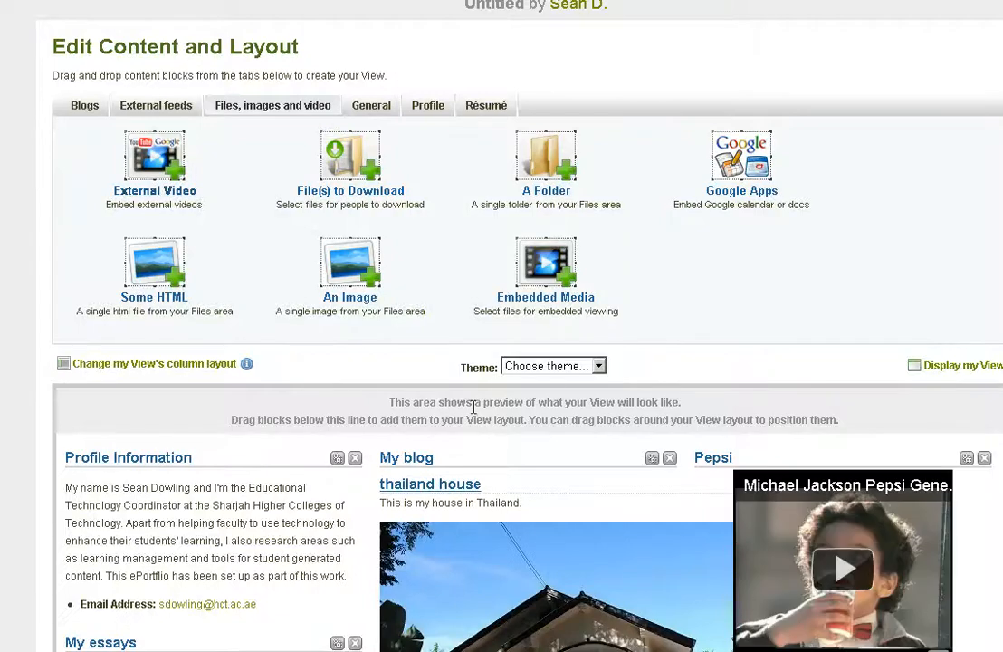
# - Change the View's column layout to three columns with the "Larger centre column" option
pyautogui.scroll(-1, 516, 400)
pyautogui.scroll(-3, 515, 400)
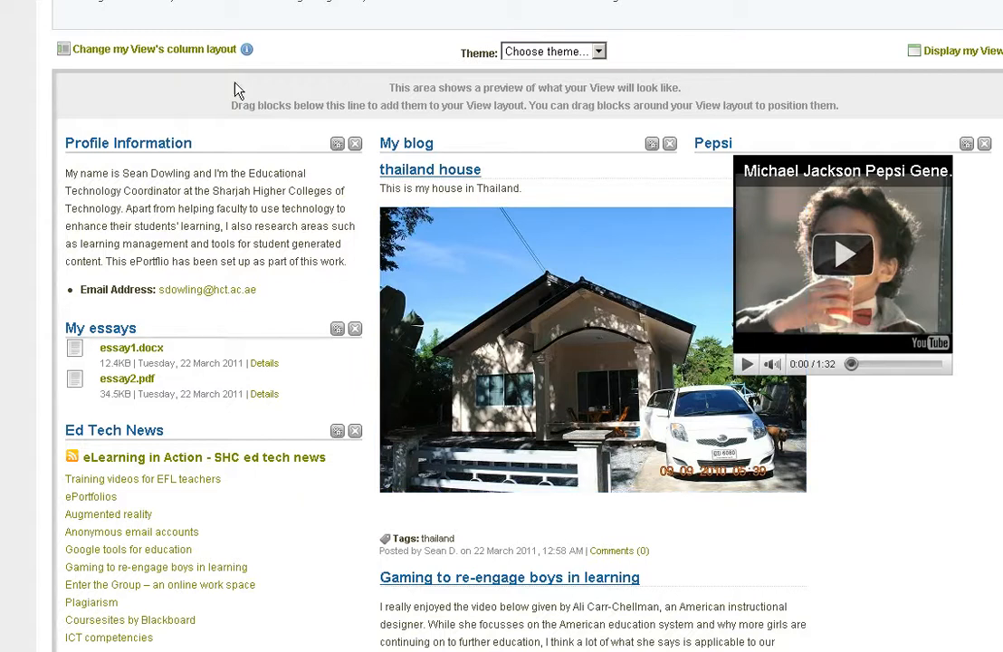
pyautogui.click(170, 50)
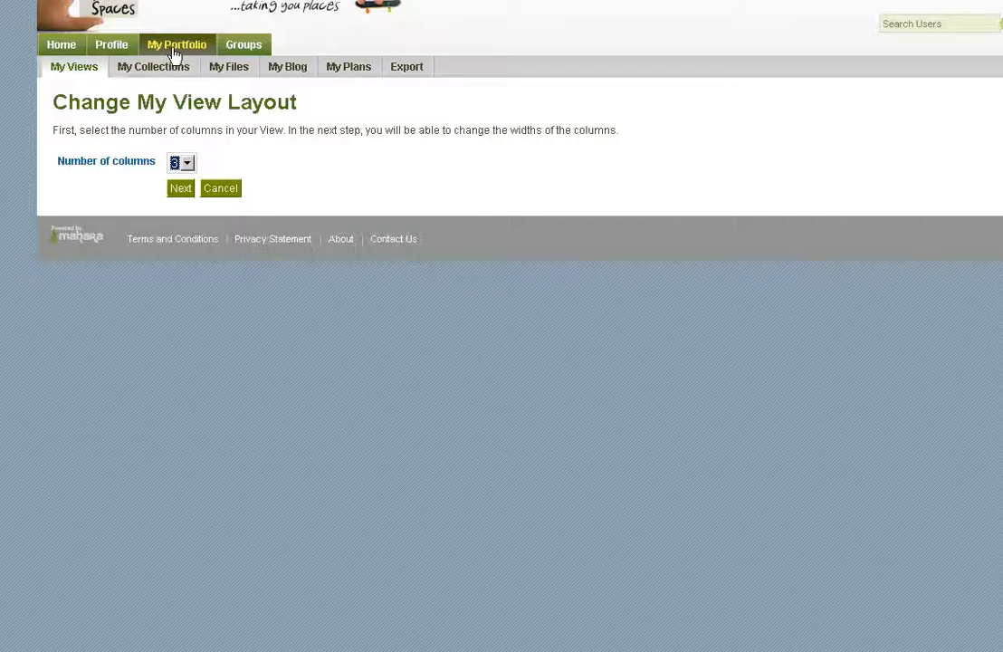
pyautogui.click(184, 194)
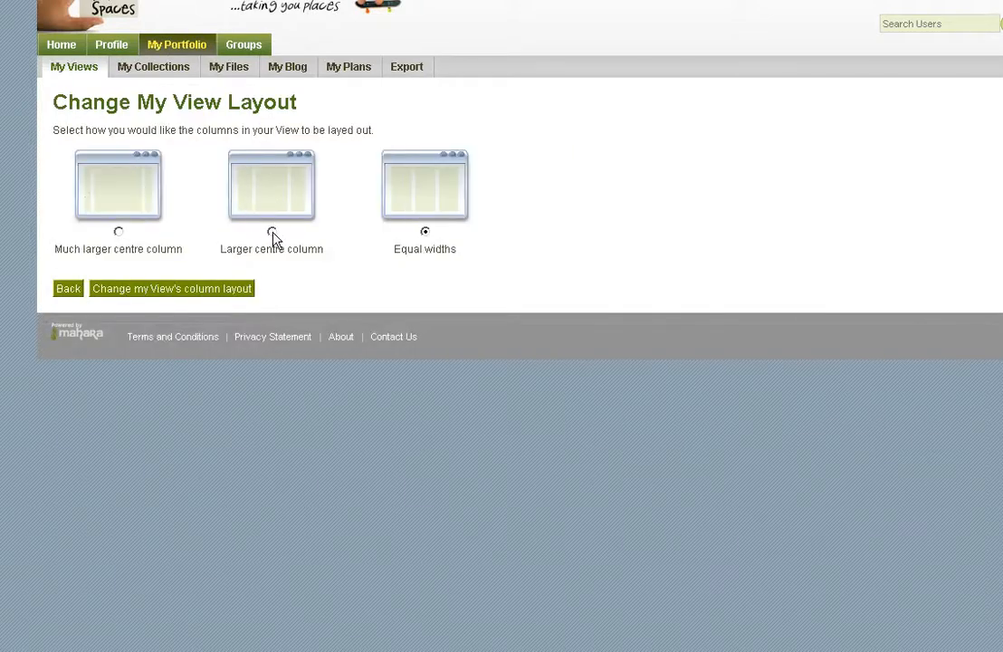
pyautogui.click(272, 234)
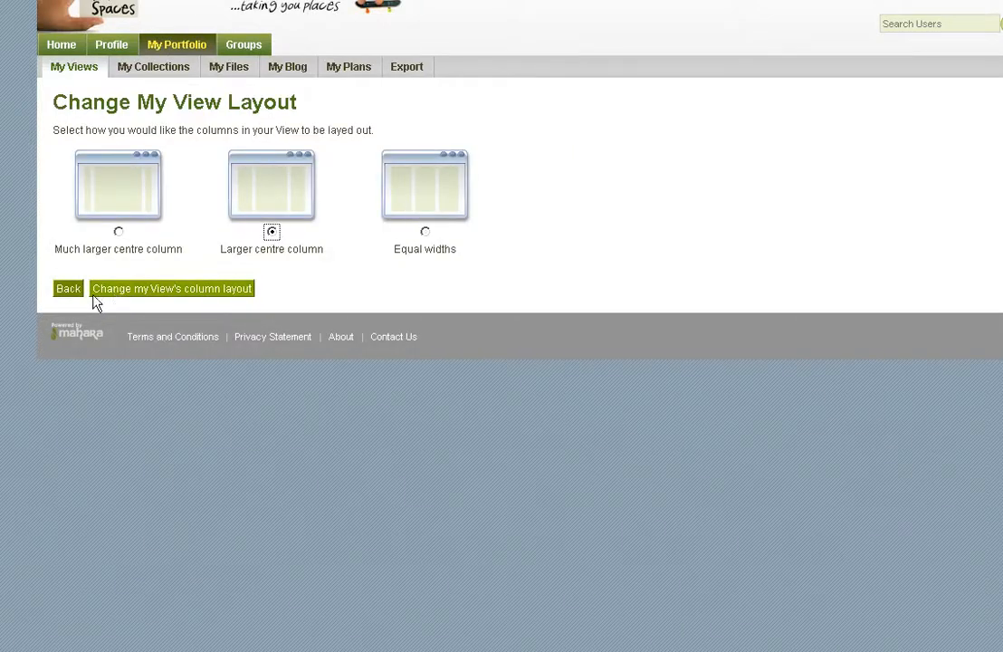
pyautogui.click(139, 293)
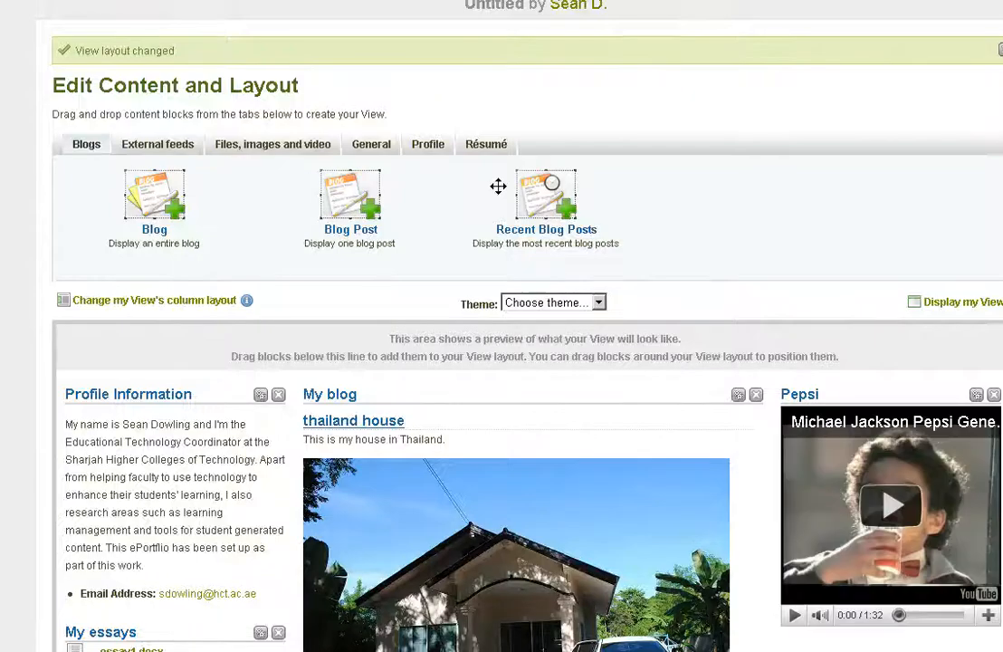
# - Move the Ed Tech News block above My essays, and return My essays to its place directly below Profile Information
pyautogui.scroll(-2, 495, 183)
pyautogui.scroll(-6, 492, 181)
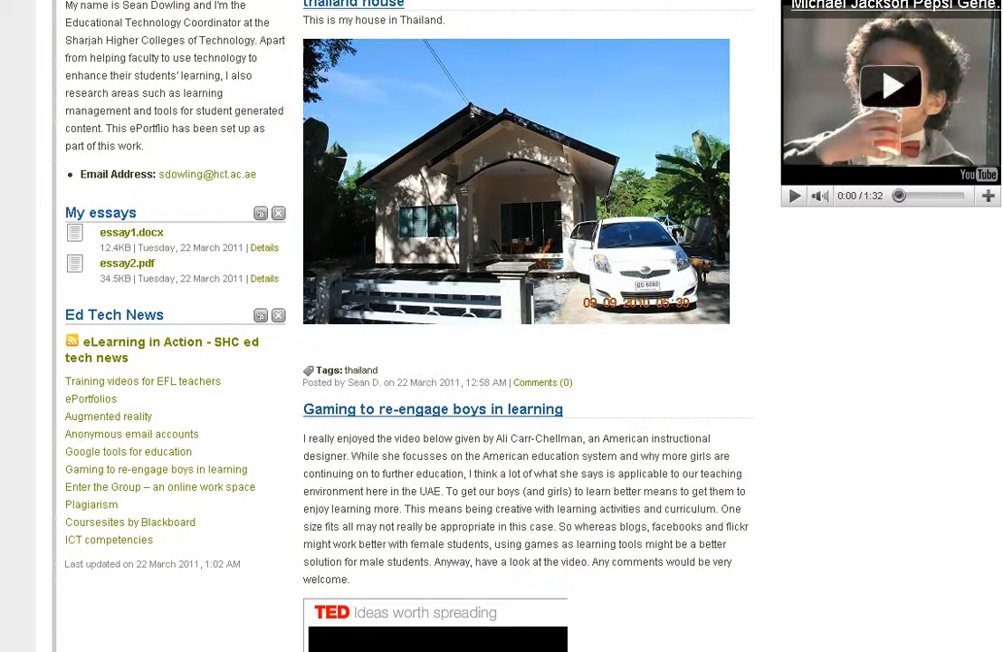
pyautogui.scroll(-6, 515, 363)
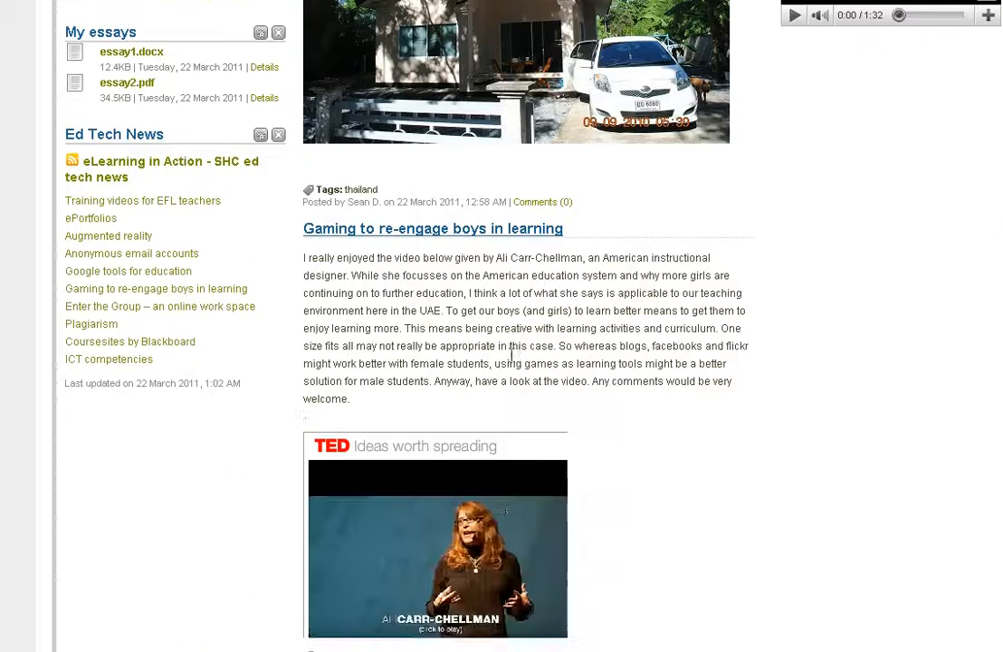
pyautogui.scroll(10, 518, 364)
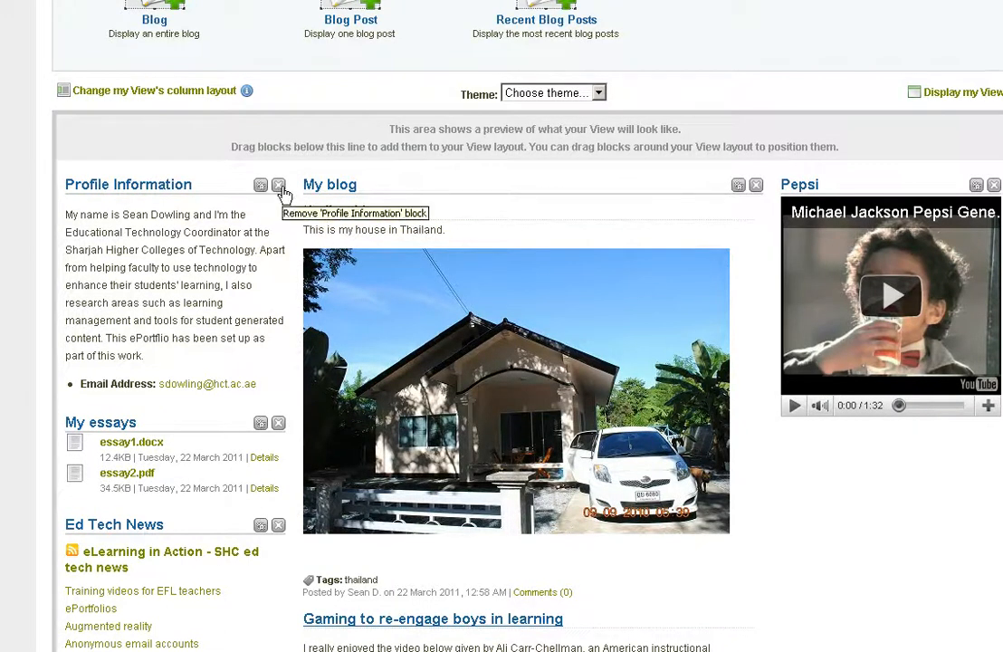
pyautogui.scroll(-4, 271, 453)
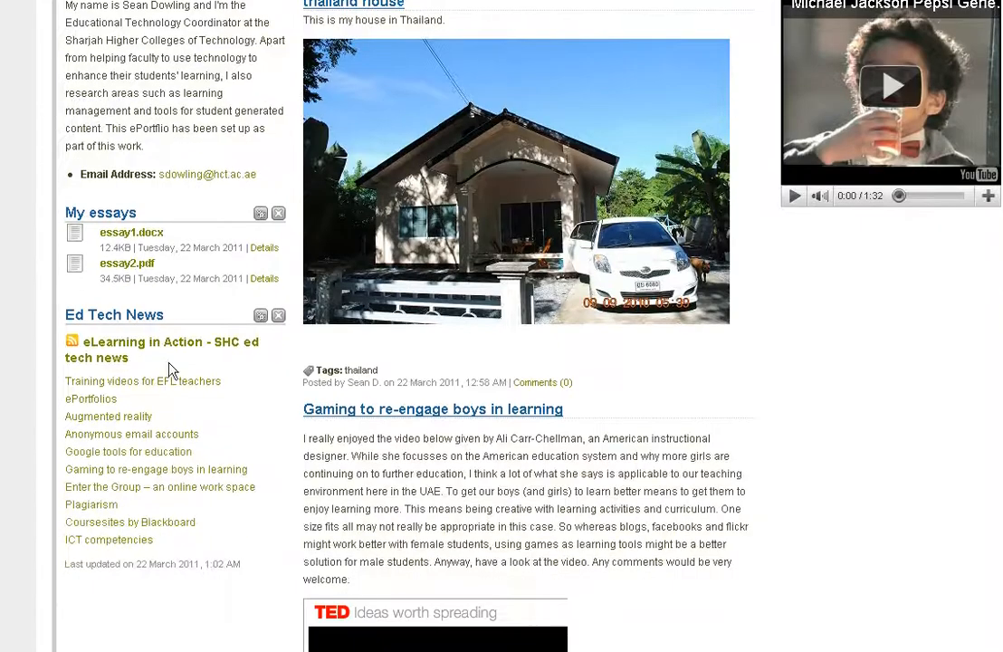
pyautogui.moveTo(105, 314); pyautogui.dragTo(110, 213)
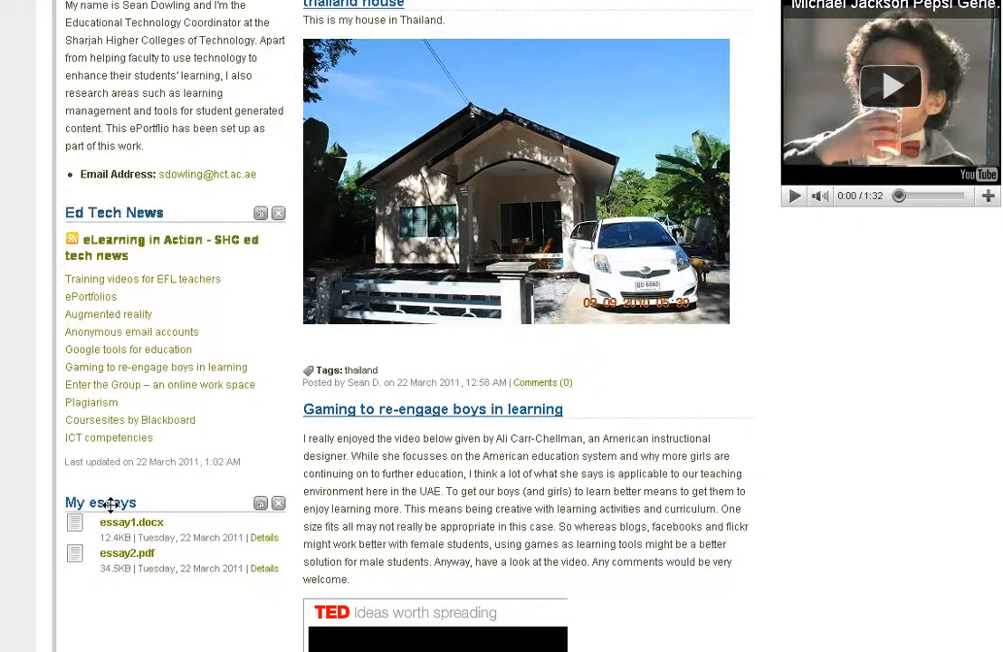
pyautogui.moveTo(108, 503); pyautogui.dragTo(109, 213)
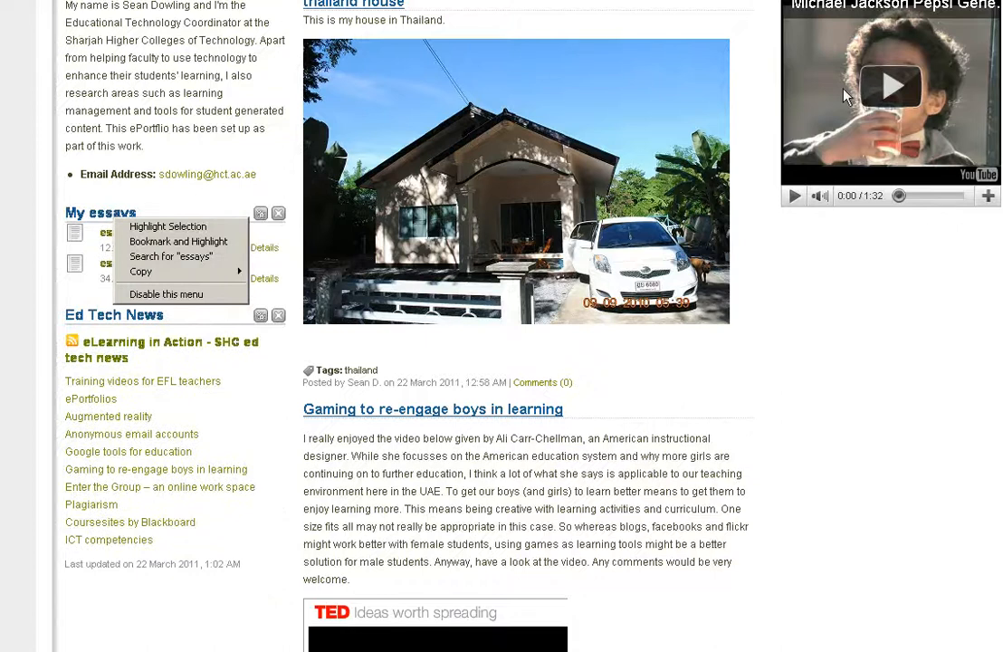
pyautogui.click(843, 338)
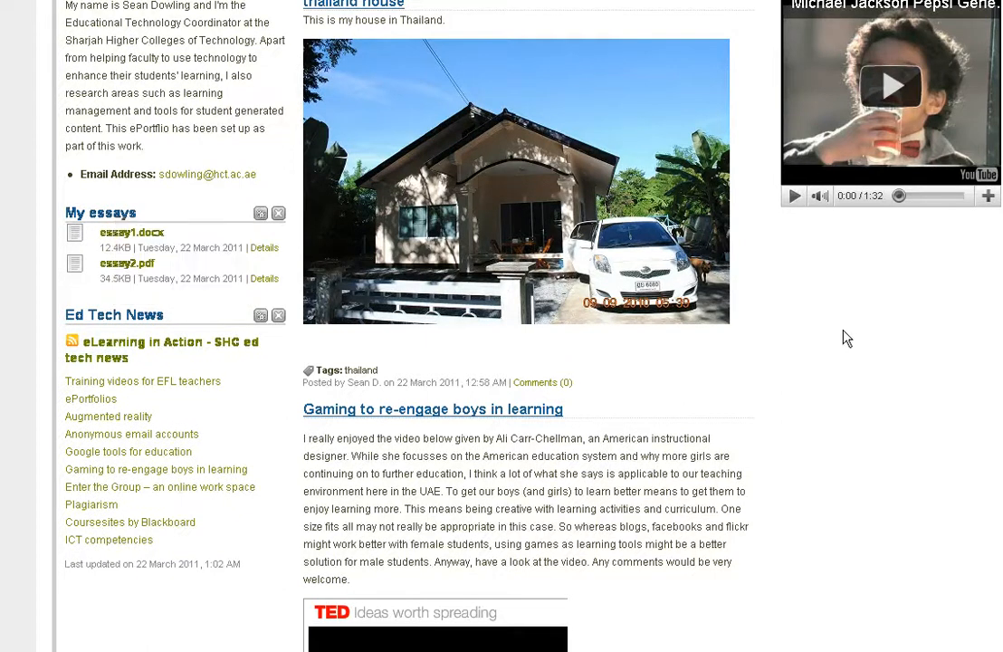
# - Move the Pepsi video block between My essays and Ed Tech News, and return it to the third column
pyautogui.scroll(2, 842, 338)
pyautogui.moveTo(802, 79); pyautogui.dragTo(82, 407)
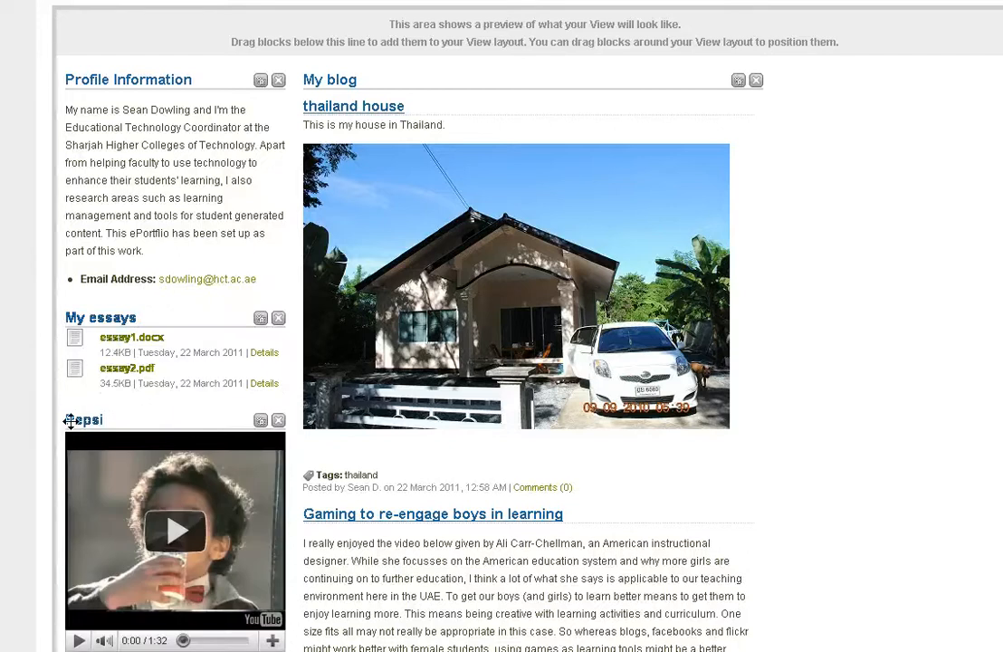
pyautogui.moveTo(80, 417); pyautogui.dragTo(795, 73)
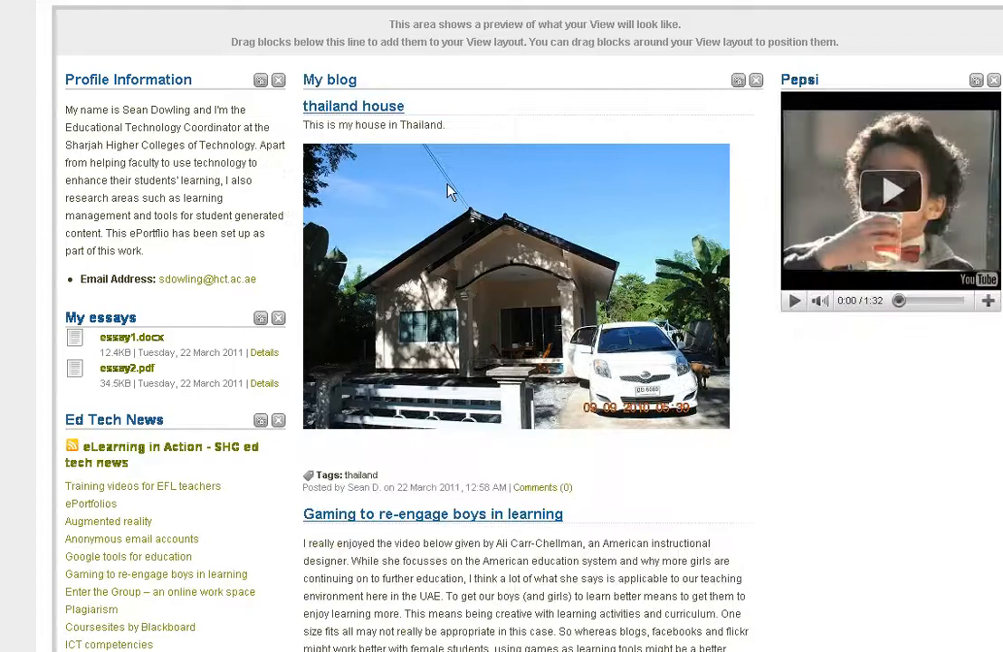
# - Title the View "My essay view", tag it "essays" and continue to the access settings
pyautogui.scroll(4, 425, 210)
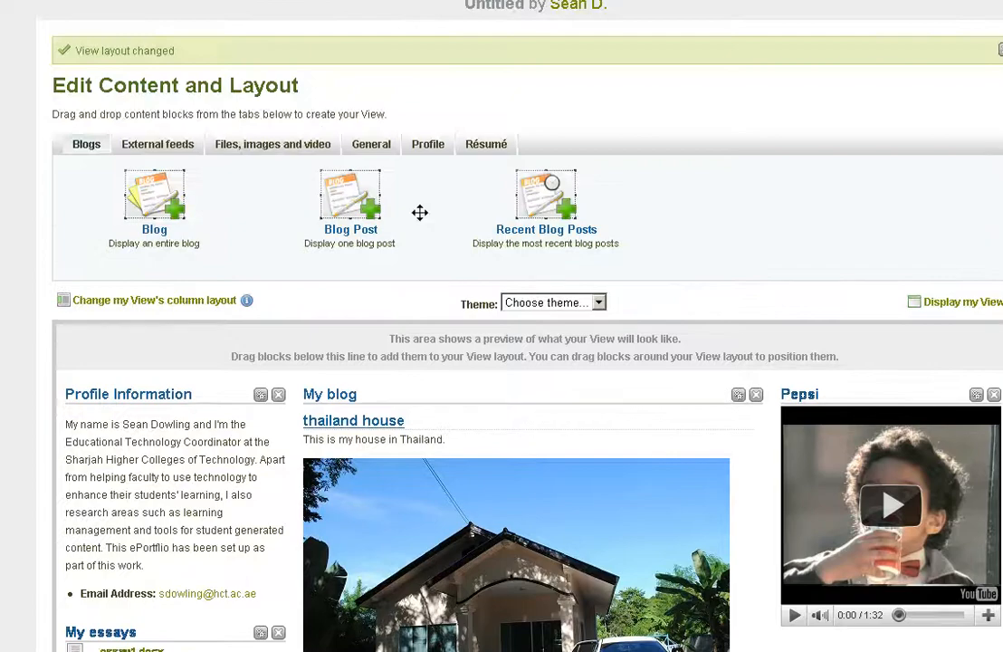
pyautogui.scroll(-10, 419, 214)
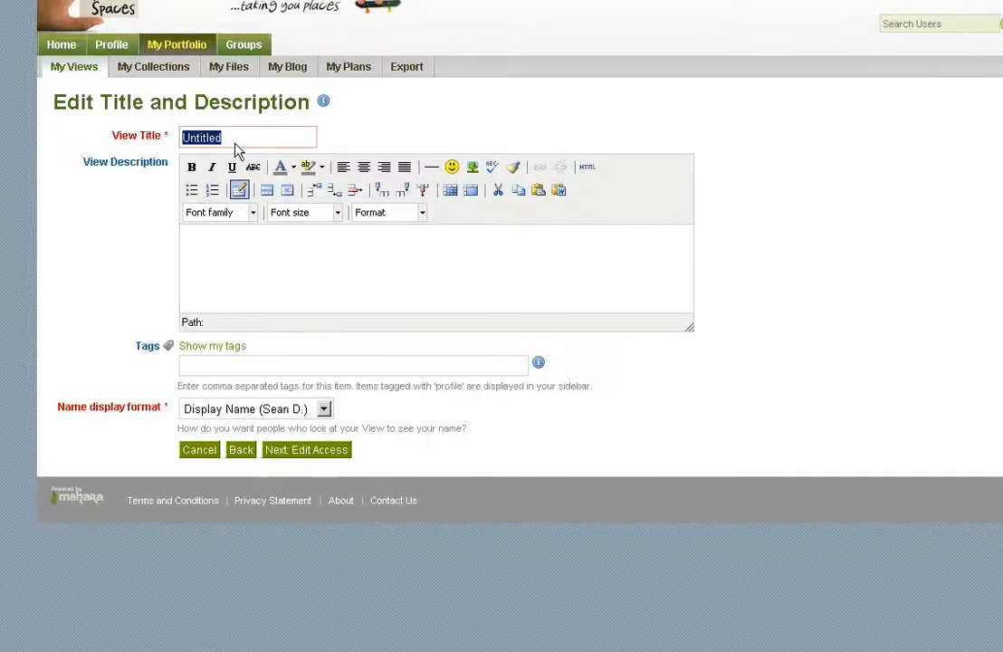
pyautogui.write('My essay view')
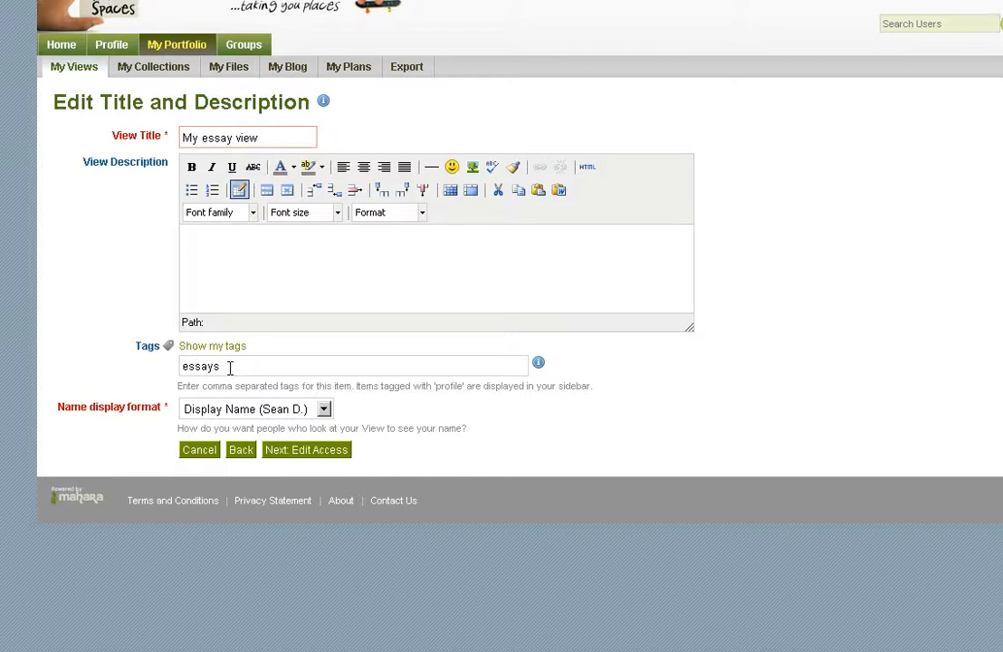
pyautogui.click(309, 451)
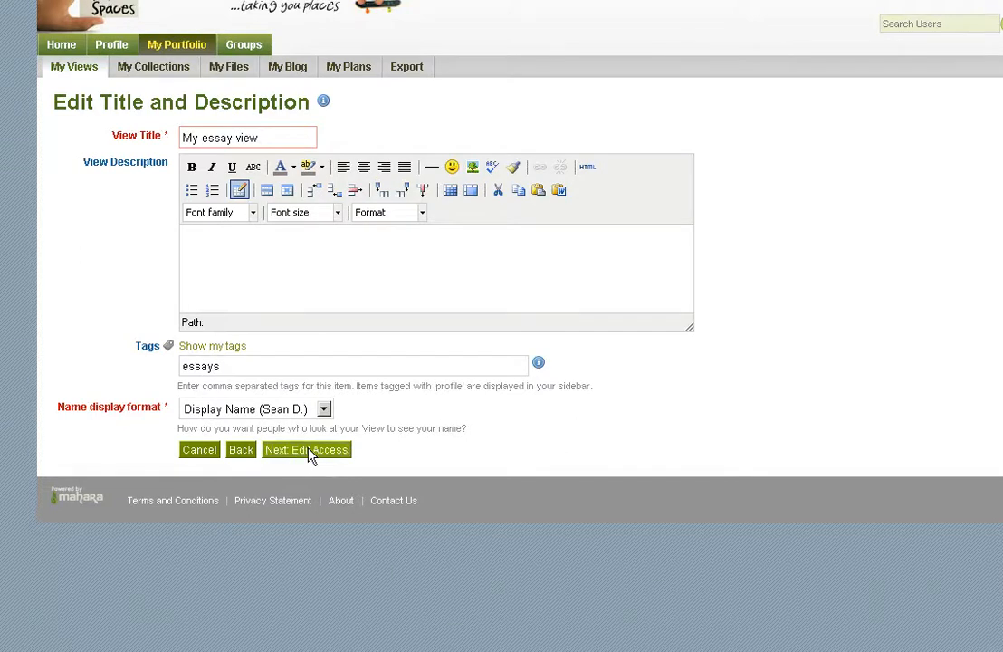